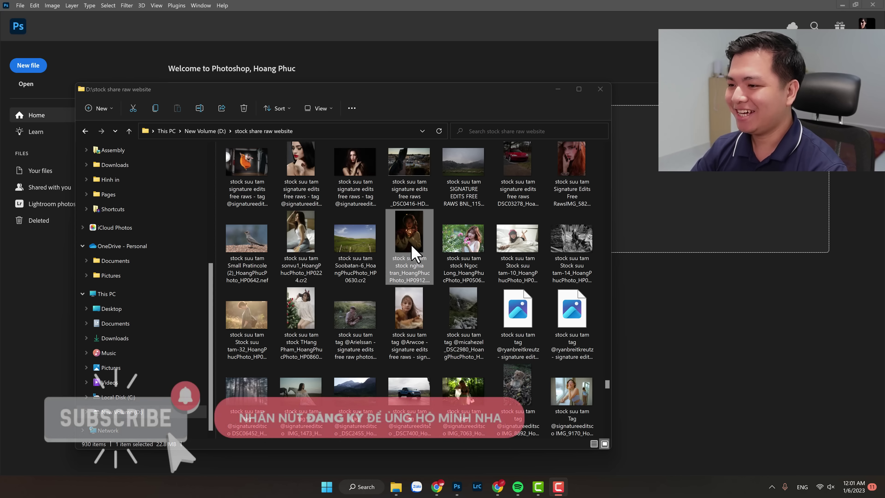
Open the fairy-light portrait CR2 from D:\stock share raw website in Camera Raw.
{"action": "left_click", "coordinate": [409, 249]}
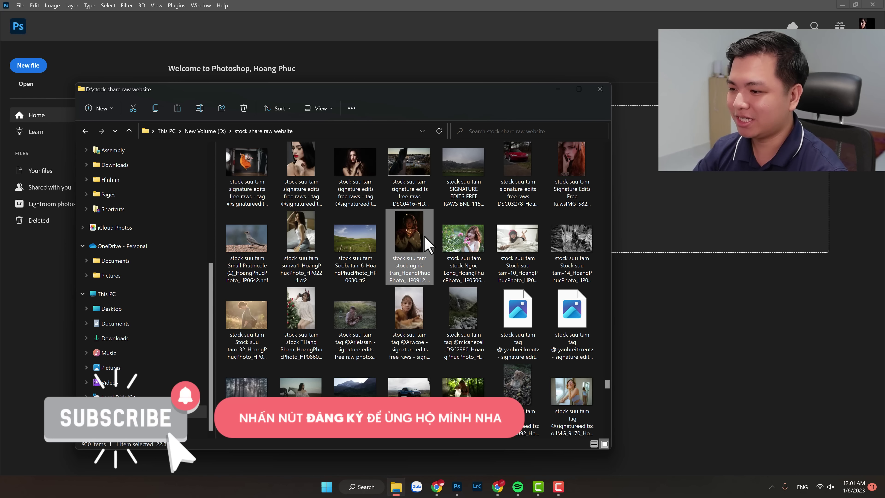
{"action": "mouse_move", "coordinate": [409, 235]}
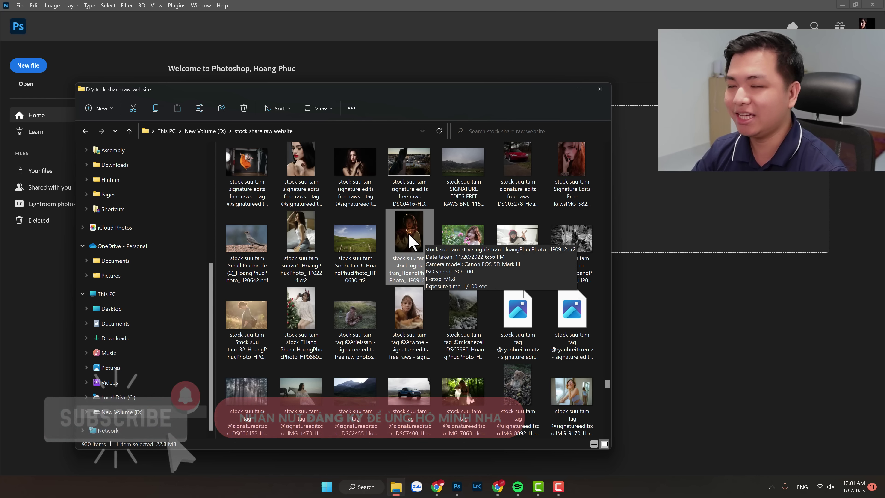
{"action": "double_click", "coordinate": [412, 234]}
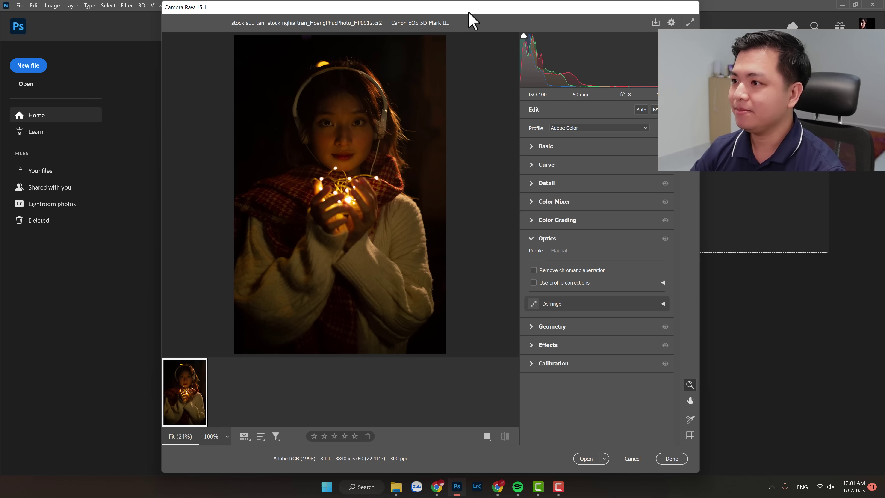
Move the Camera Raw window left and widen it on both sides to enlarge the portrait.
{"action": "left_click_drag", "start_coordinate": [468, 11], "coordinate": [353, 15]}
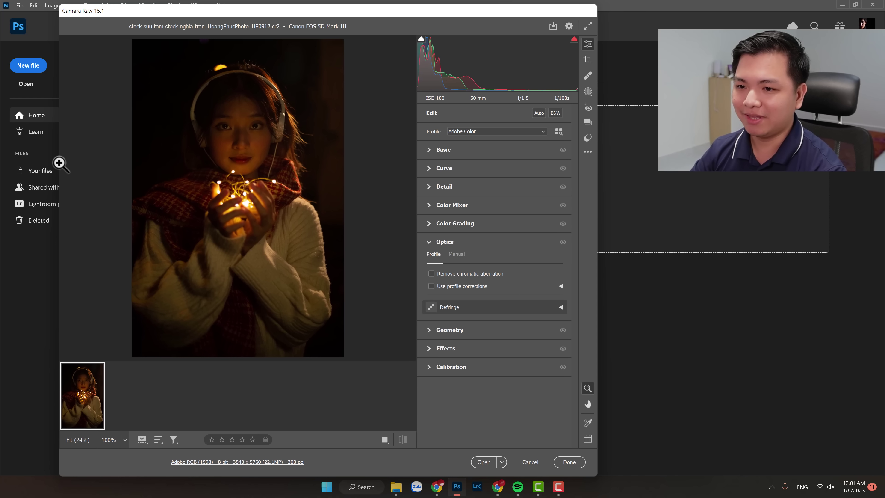
{"action": "left_click_drag", "start_coordinate": [59, 157], "coordinate": [14, 156]}
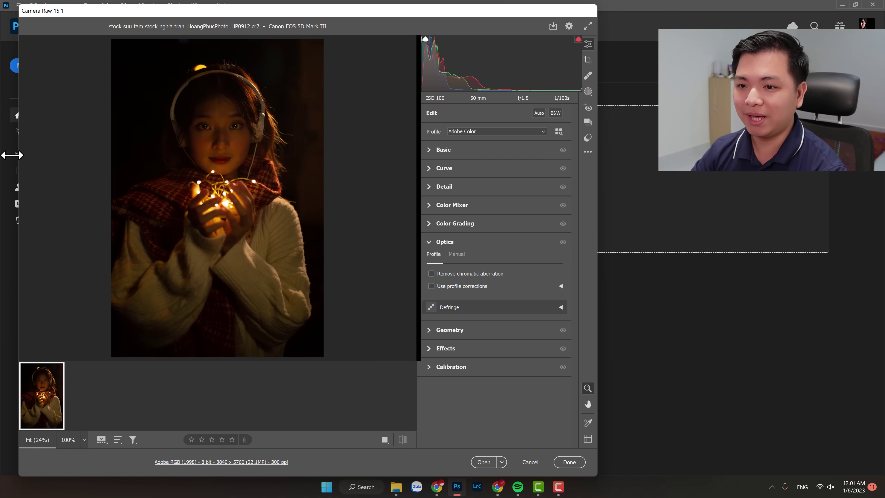
{"action": "left_click_drag", "start_coordinate": [597, 38], "coordinate": [656, 37]}
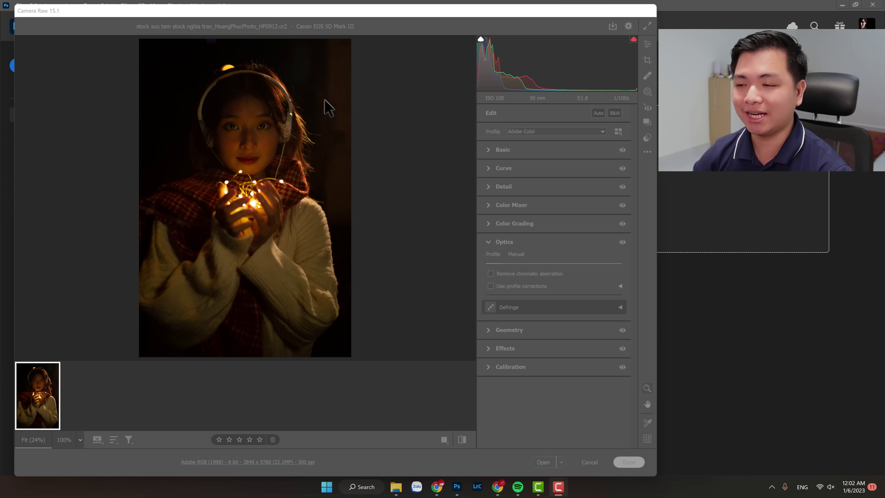
{"action": "left_click", "coordinate": [437, 487]}
Leave the Shopee LED light results for the 'Kho ảnh gốc Raw miễn phí' HoangPhucPhoto tab.
{"action": "left_click", "coordinate": [269, 9]}
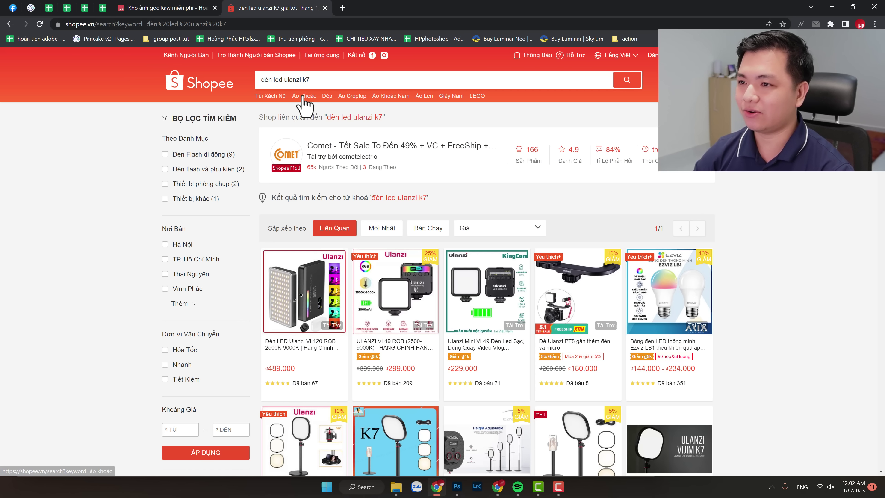
{"action": "left_click", "coordinate": [181, 8]}
{"action": "left_click", "coordinate": [275, 8]}
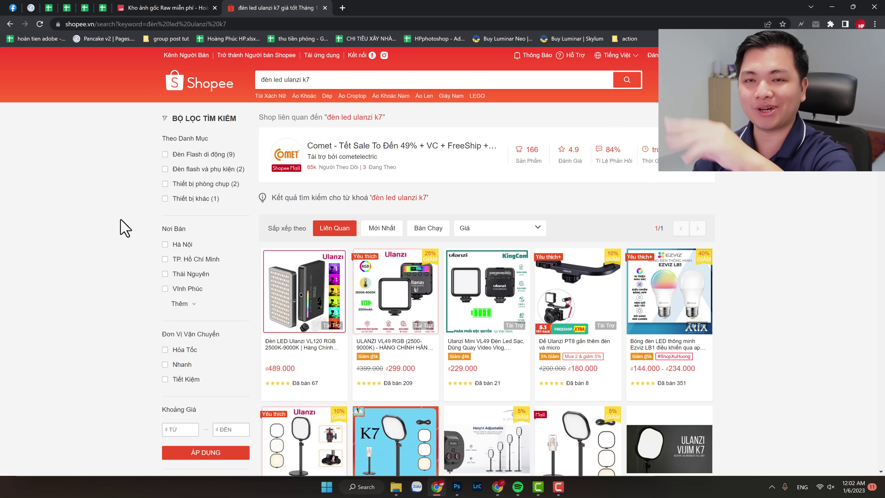
{"action": "scroll", "coordinate": [144, 317], "scroll_direction": "down", "scroll_amount": 3}
{"action": "scroll", "coordinate": [144, 317], "scroll_direction": "up", "scroll_amount": 3}
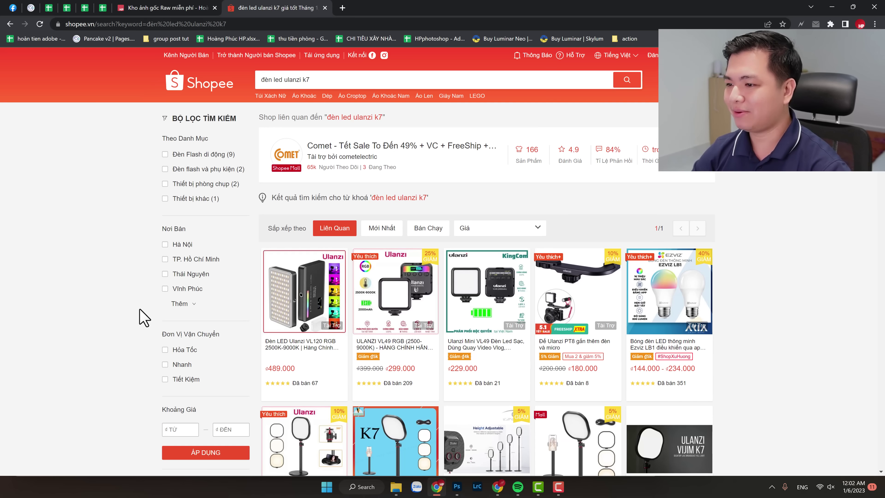
{"action": "left_click", "coordinate": [184, 7]}
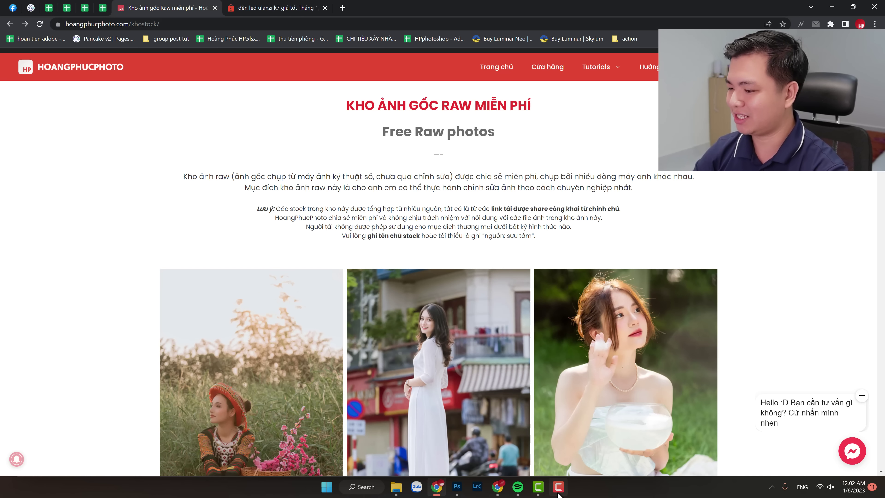
Bring the Photoshop Camera Raw portrait back to the front from the taskbar.
{"action": "left_click", "coordinate": [457, 486]}
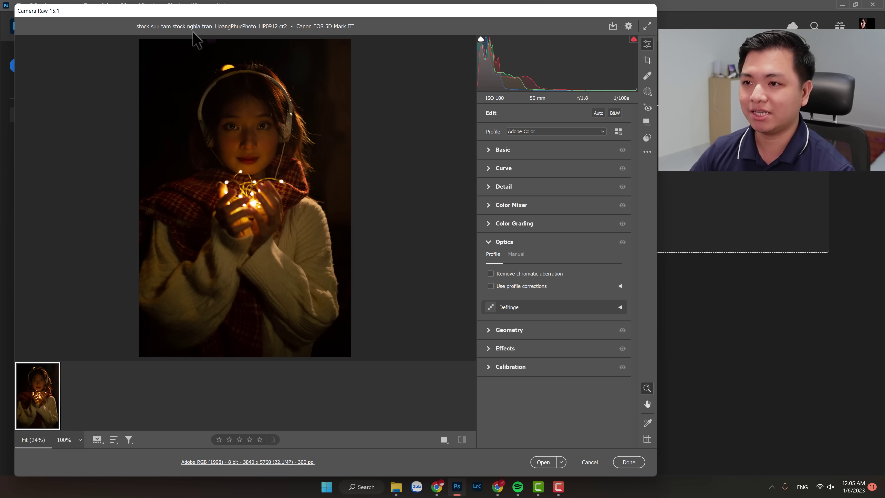
Expand the Basic panel showing As Shot white balance, temperature 3900 and tint +7.
{"action": "left_click", "coordinate": [437, 487]}
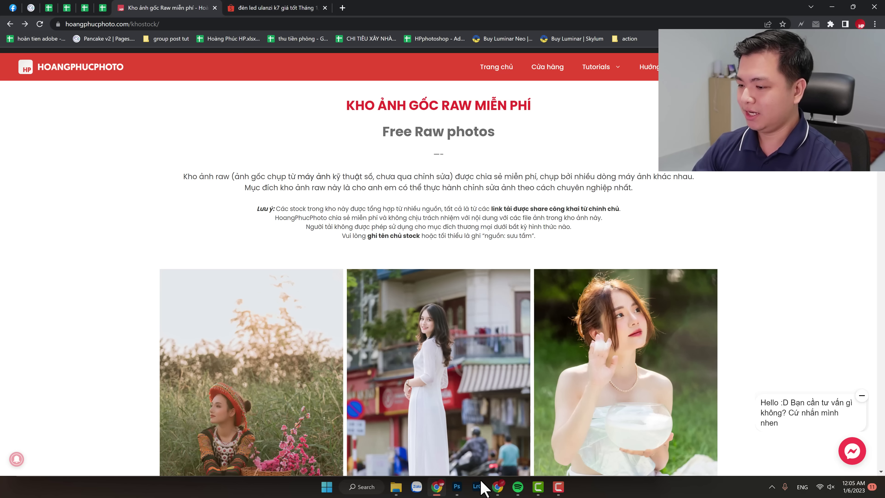
{"action": "left_click", "coordinate": [457, 486]}
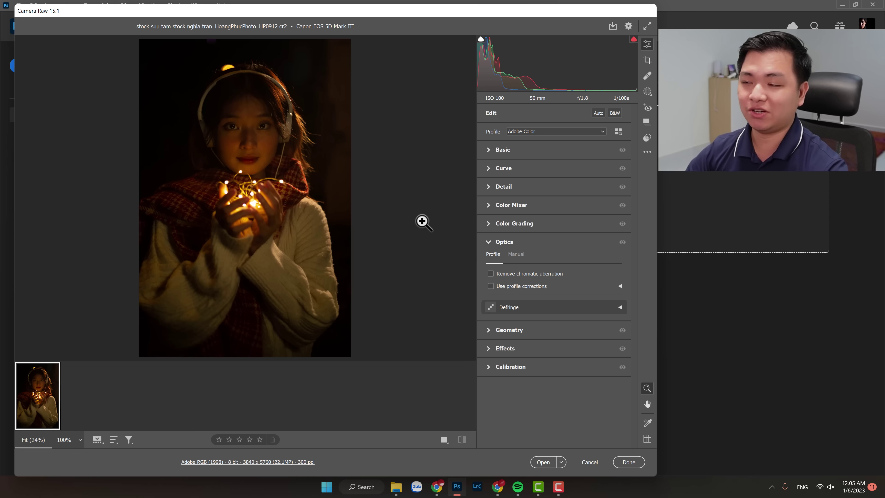
{"action": "left_click", "coordinate": [492, 150]}
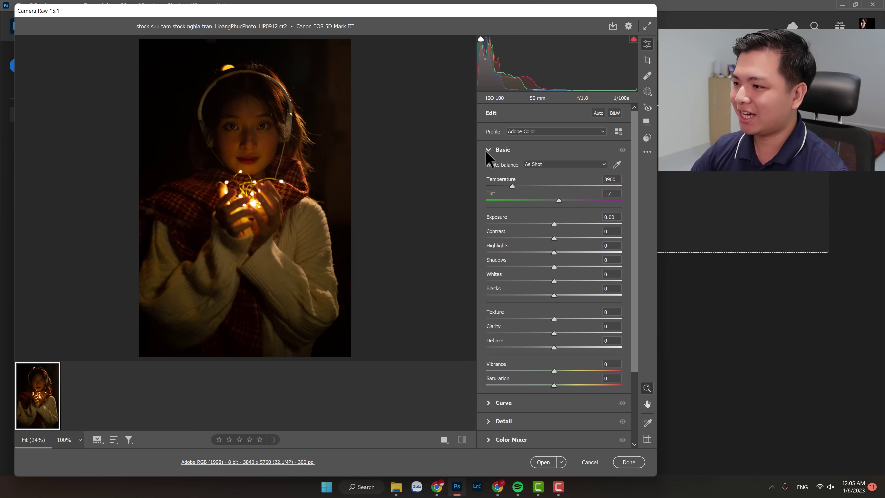
{"action": "left_click", "coordinate": [486, 152]}
{"action": "left_click", "coordinate": [486, 152]}
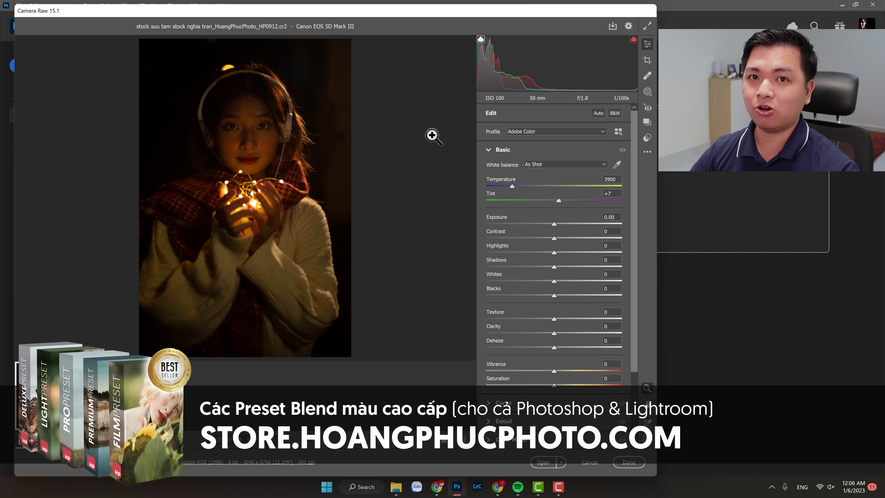
Set Shadows to -55 and Exposure to +0.15, hiding the shadow clipping warning.
{"action": "left_click_drag", "start_coordinate": [547, 225], "coordinate": [538, 226]}
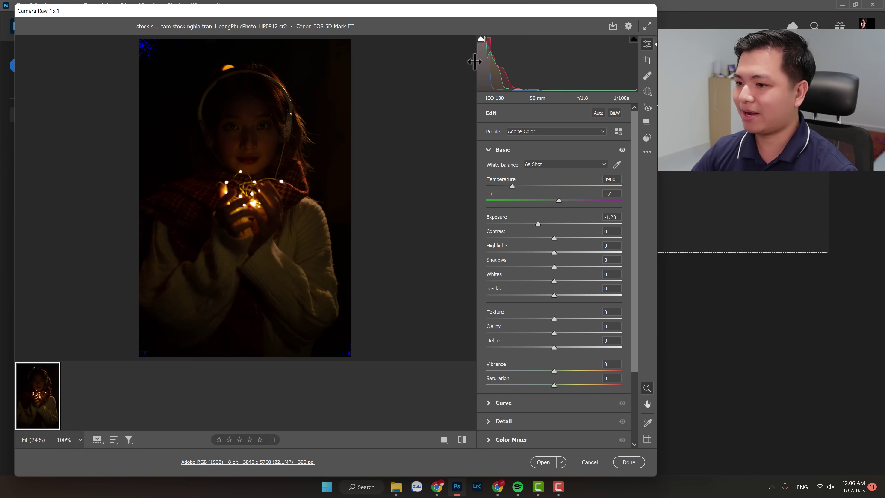
{"action": "mouse_move", "coordinate": [482, 72]}
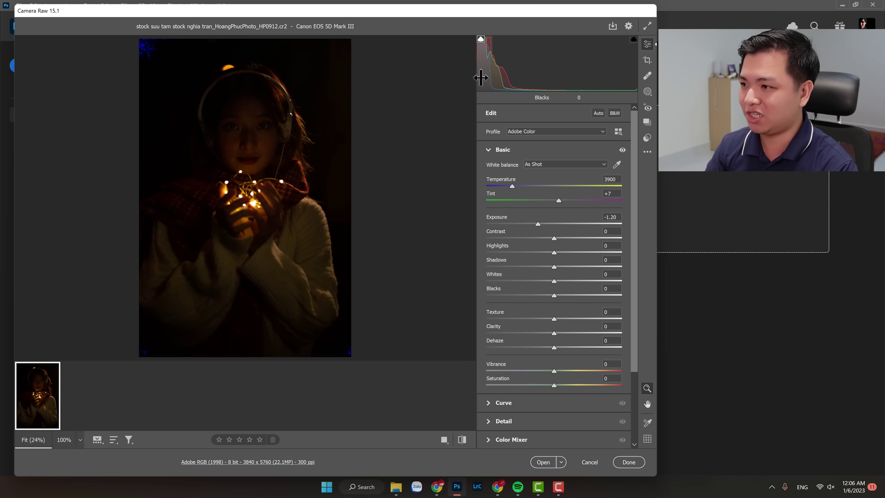
{"action": "left_click", "coordinate": [554, 223]}
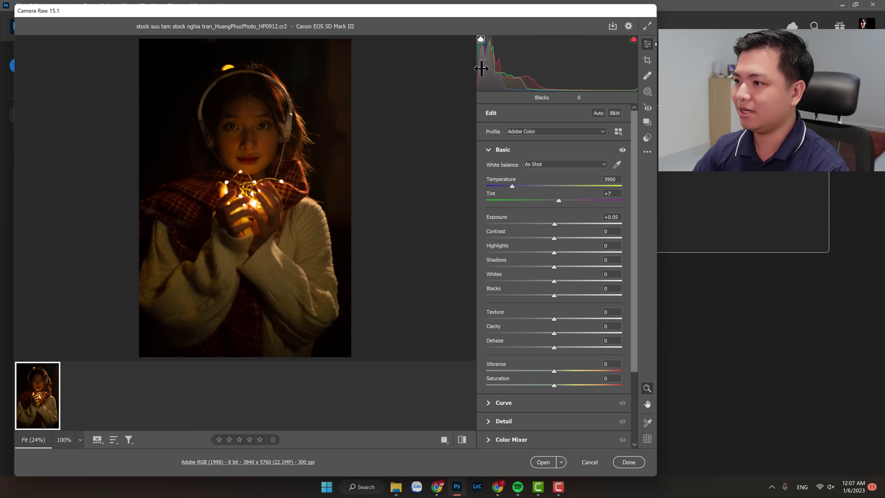
{"action": "mouse_move", "coordinate": [554, 224]}
{"action": "left_mouse_down"}
{"action": "mouse_move", "coordinate": [526, 224]}
{"action": "mouse_move", "coordinate": [541, 224]}
{"action": "left_mouse_up"}
{"action": "mouse_move", "coordinate": [554, 267]}
{"action": "left_mouse_down"}
{"action": "mouse_move", "coordinate": [516, 267]}
{"action": "mouse_move", "coordinate": [509, 295]}
{"action": "mouse_move", "coordinate": [538, 295]}
{"action": "left_mouse_up"}
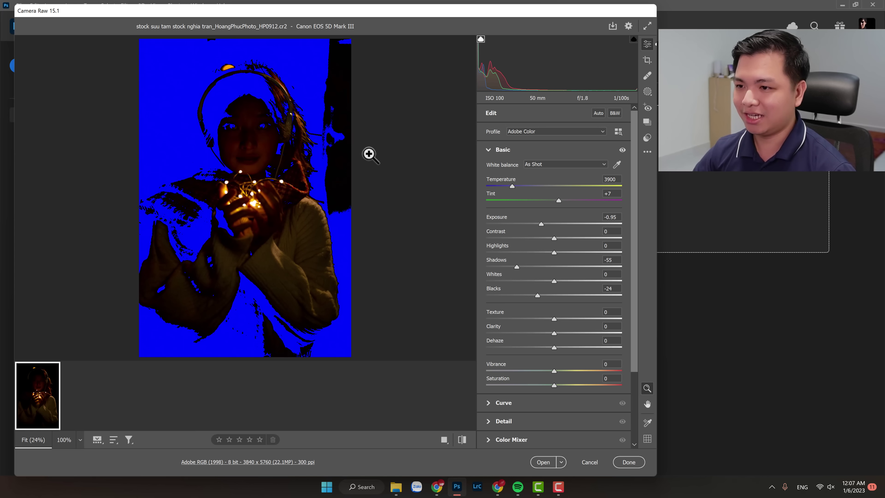
{"action": "left_click_drag", "start_coordinate": [542, 224], "coordinate": [556, 224]}
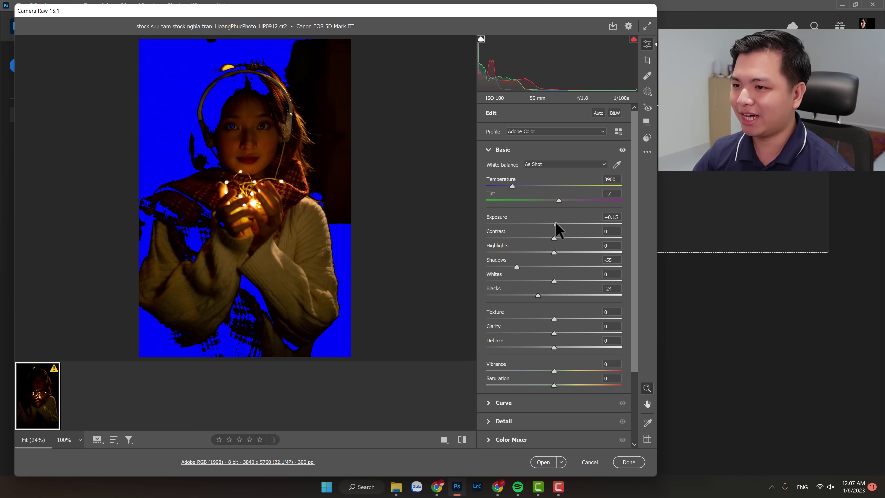
{"action": "left_click", "coordinate": [481, 39]}
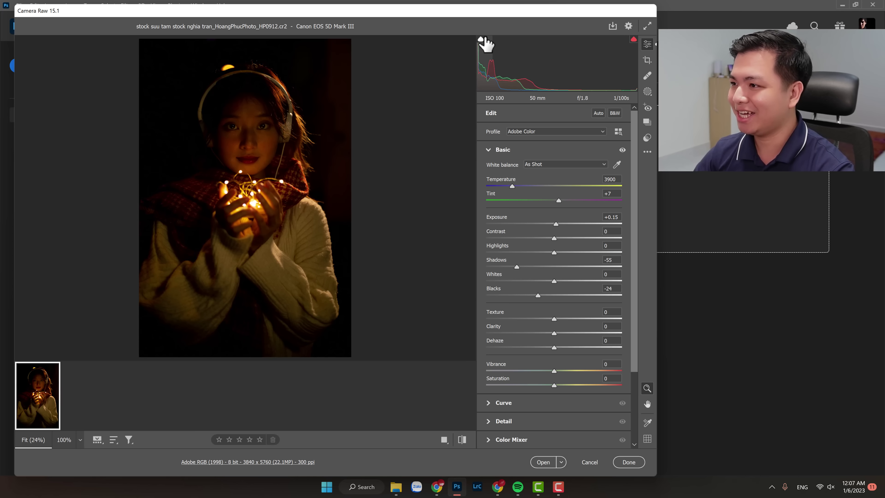
Show the shadow clipping warning and set both Shadows and Blacks to +1.
{"action": "left_click", "coordinate": [481, 39]}
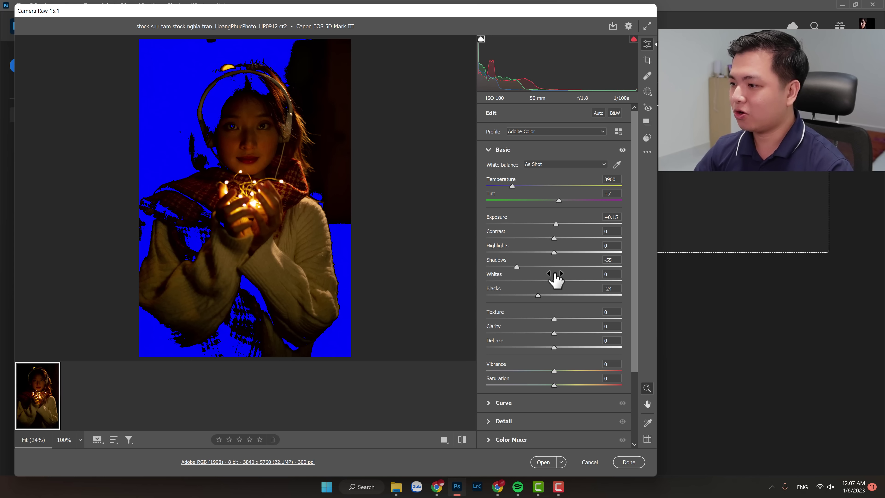
{"action": "left_click", "coordinate": [554, 267]}
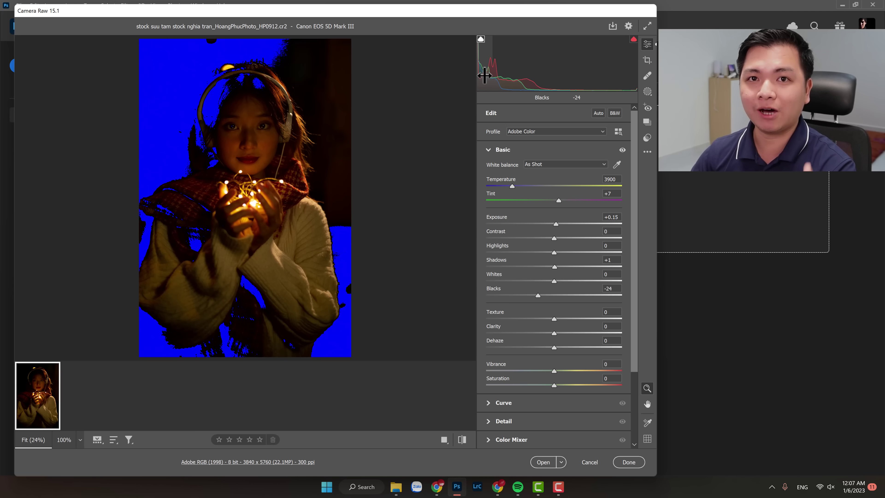
{"action": "left_click", "coordinate": [555, 295]}
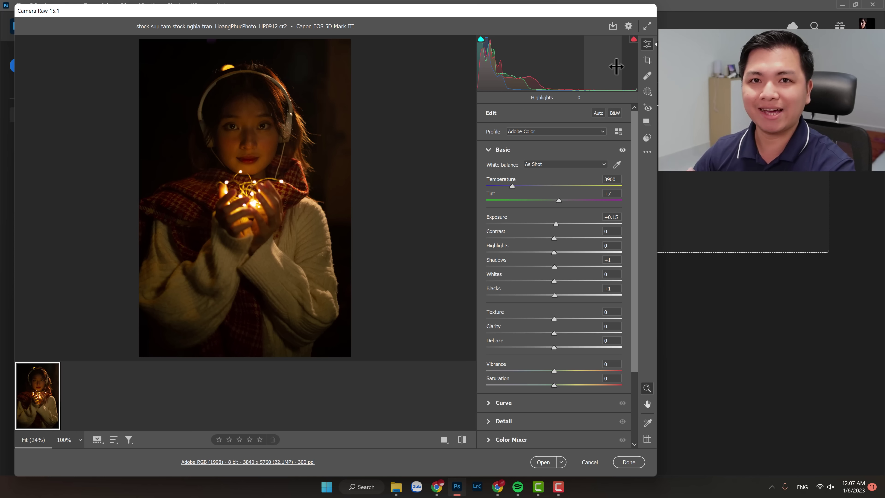
{"action": "left_click", "coordinate": [633, 38]}
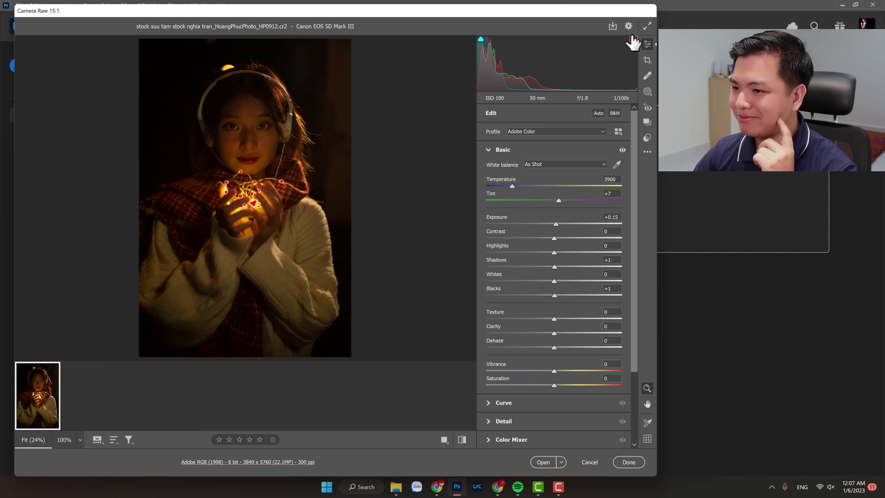
{"action": "left_click", "coordinate": [264, 191]}
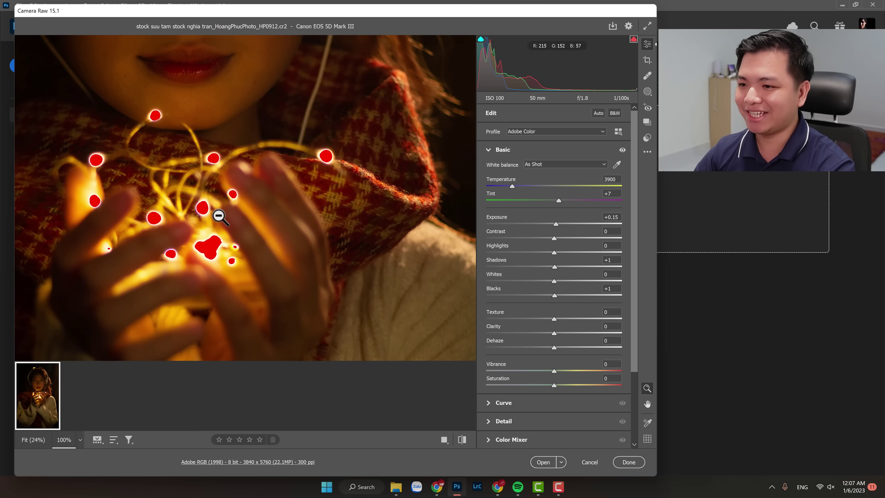
{"action": "left_click", "coordinate": [211, 204]}
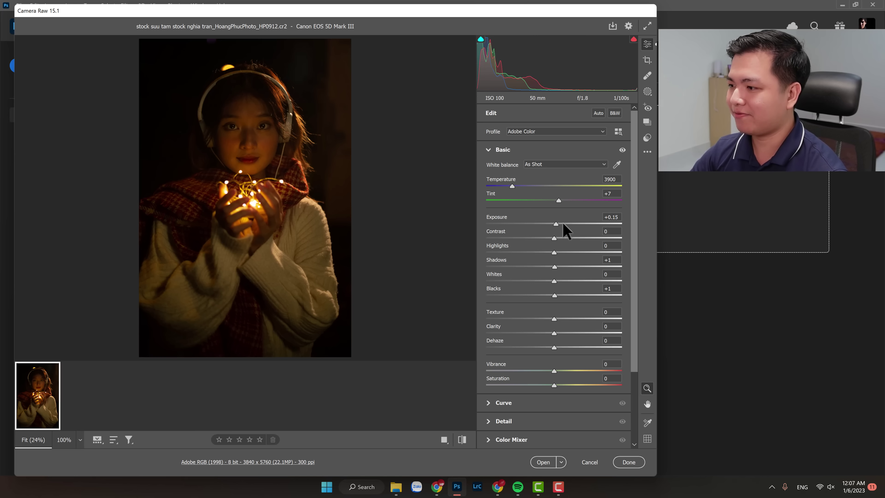
Fine-tune the Exposure slider between +1.10 and +2.30, settling near +1.35.
{"action": "left_click_drag", "start_coordinate": [564, 224], "coordinate": [571, 225]}
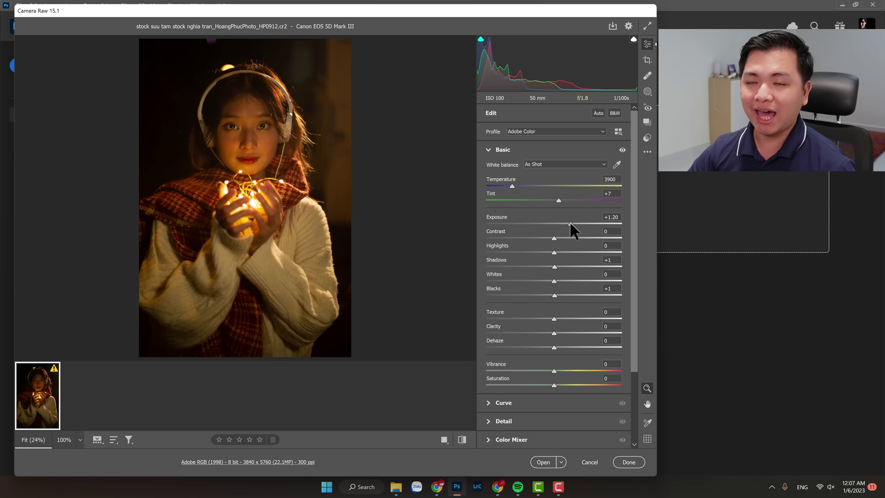
{"action": "left_click_drag", "start_coordinate": [570, 224], "coordinate": [585, 224]}
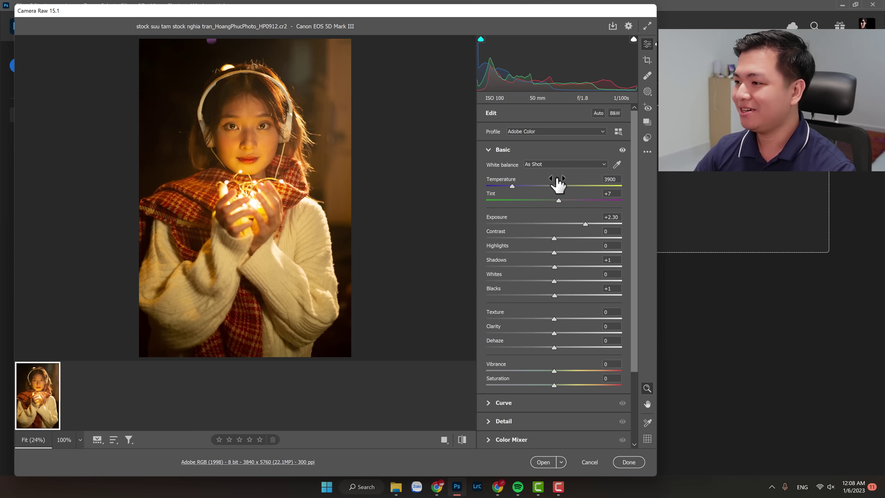
{"action": "left_click_drag", "start_coordinate": [562, 223], "coordinate": [568, 224]}
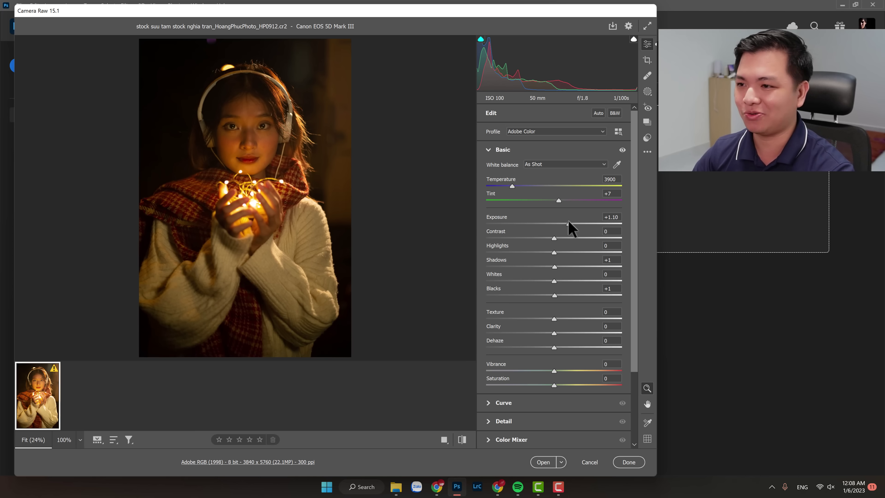
{"action": "left_click_drag", "start_coordinate": [569, 224], "coordinate": [572, 224]}
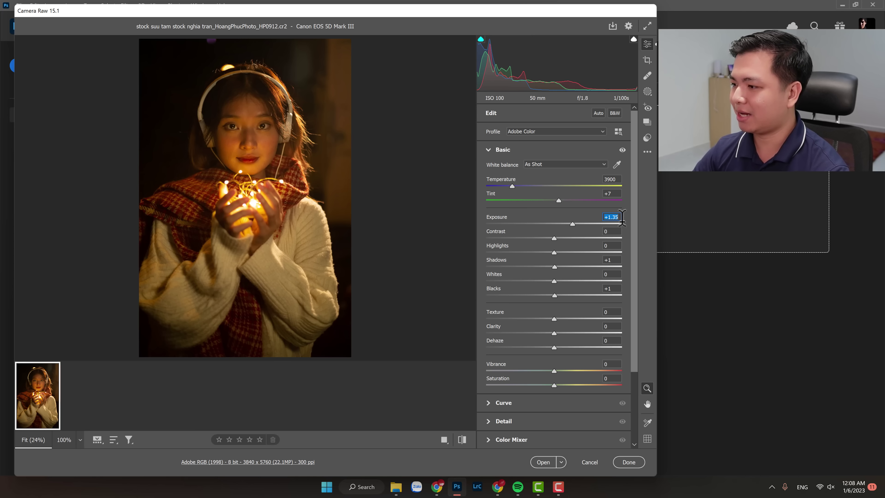
Push Exposure up to +1.80 using the Exposure field and slider.
{"action": "left_click", "coordinate": [609, 217]}
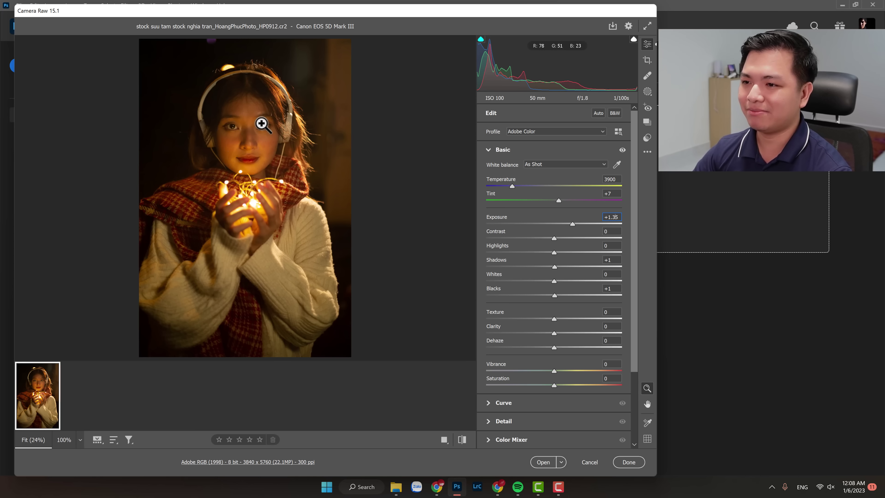
{"action": "left_click_drag", "start_coordinate": [580, 224], "coordinate": [578, 226]}
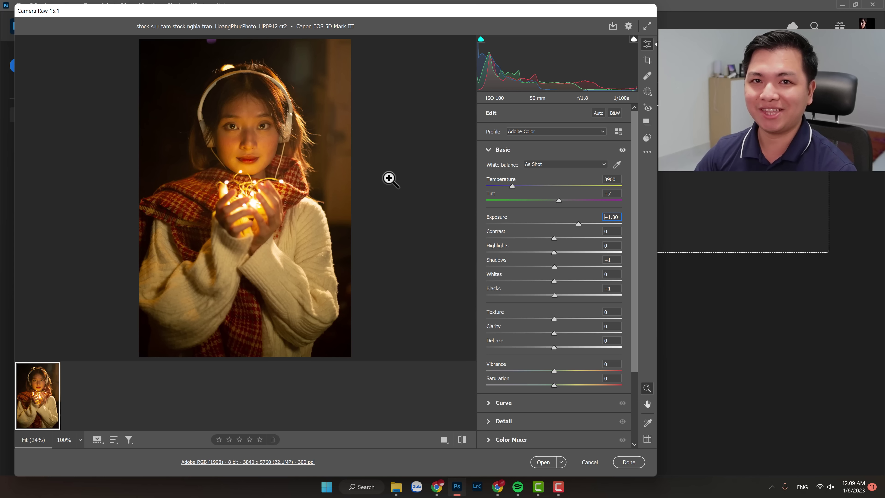
Try Temperature values from 2750 to 3350, settling on a Custom 3050.
{"action": "left_click_drag", "start_coordinate": [512, 186], "coordinate": [499, 186]}
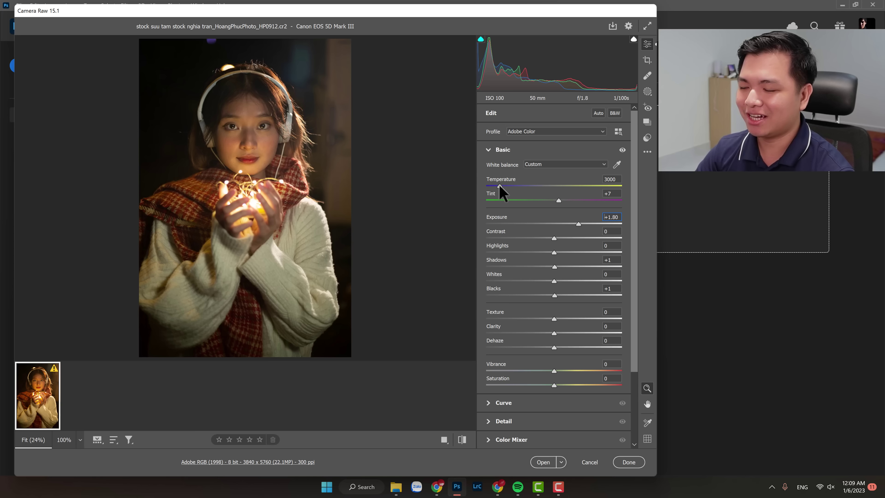
{"action": "left_click_drag", "start_coordinate": [499, 186], "coordinate": [501, 186]}
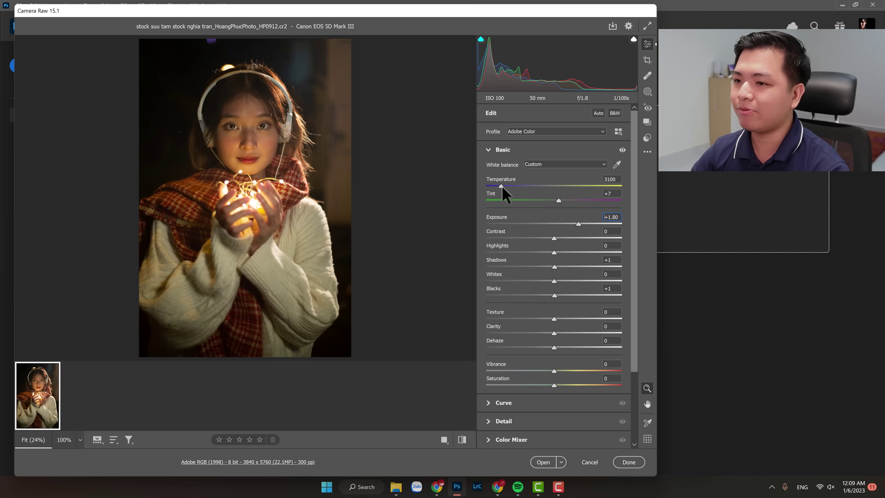
{"action": "left_click_drag", "start_coordinate": [503, 188], "coordinate": [506, 188]}
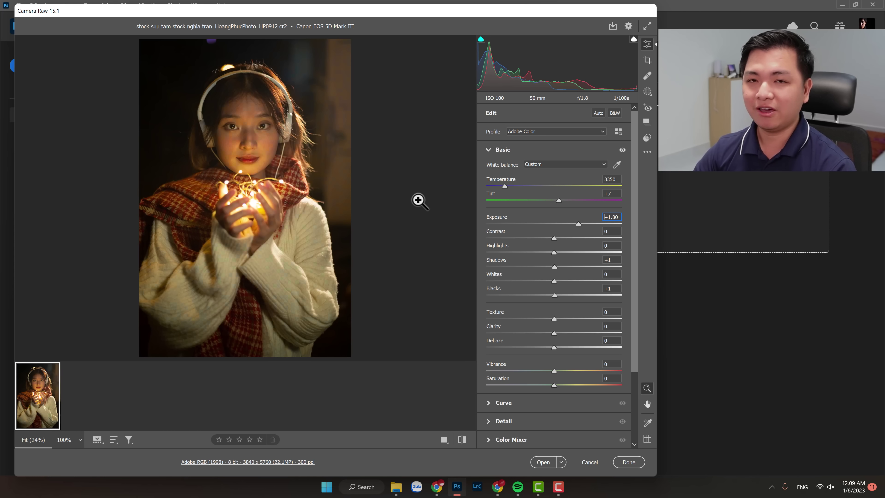
{"action": "left_click_drag", "start_coordinate": [505, 186], "coordinate": [502, 187]}
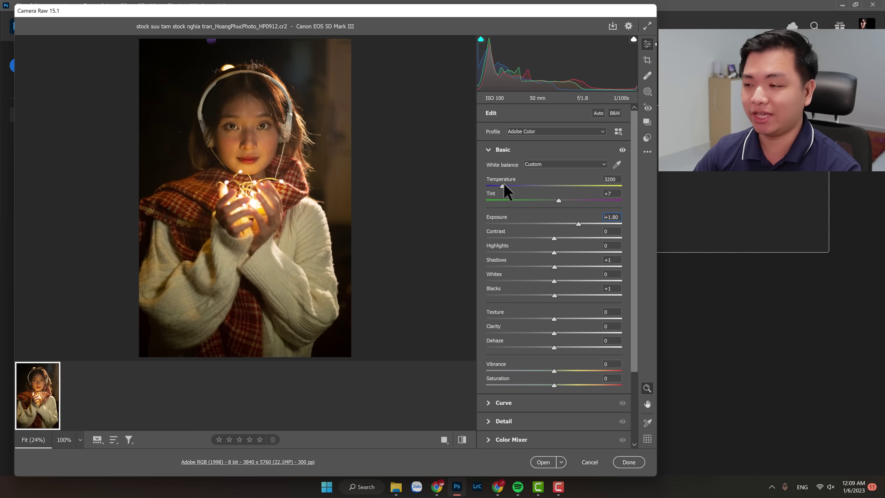
{"action": "left_click_drag", "start_coordinate": [503, 186], "coordinate": [496, 186]}
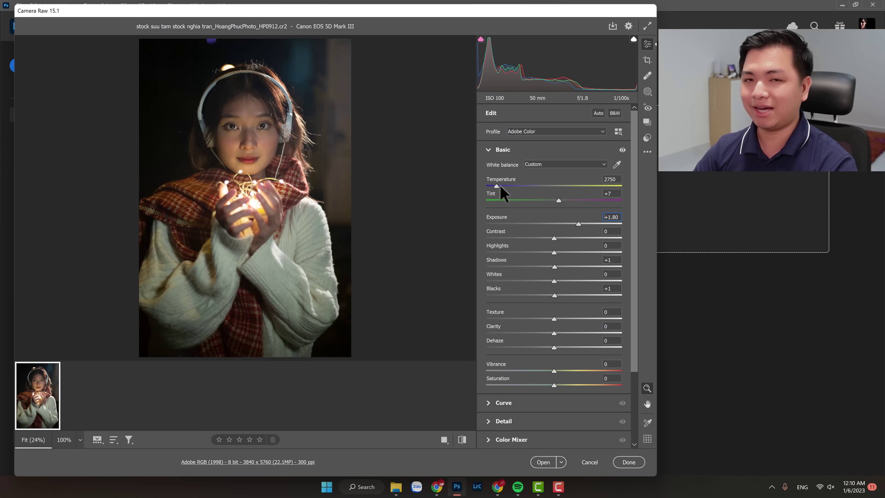
{"action": "left_click_drag", "start_coordinate": [500, 188], "coordinate": [499, 186]}
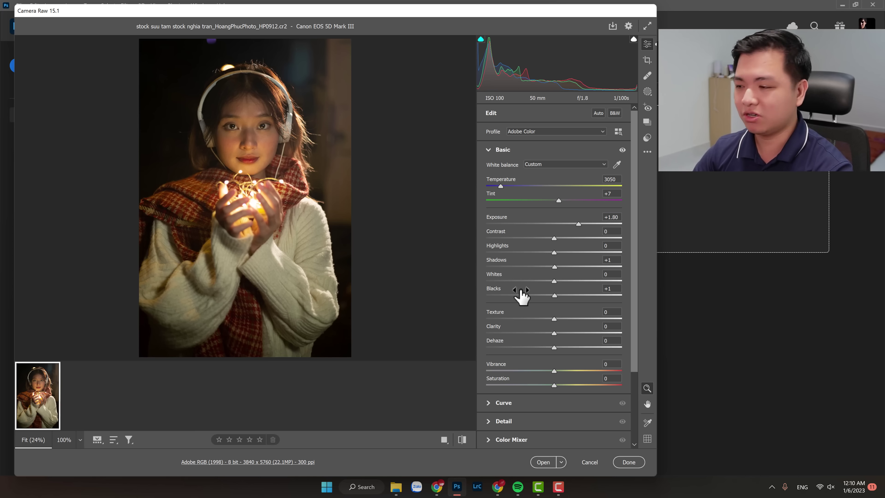
Pull Highlights down and set Whites to -16 to recover the bright fairy lights.
{"action": "left_click", "coordinate": [539, 252]}
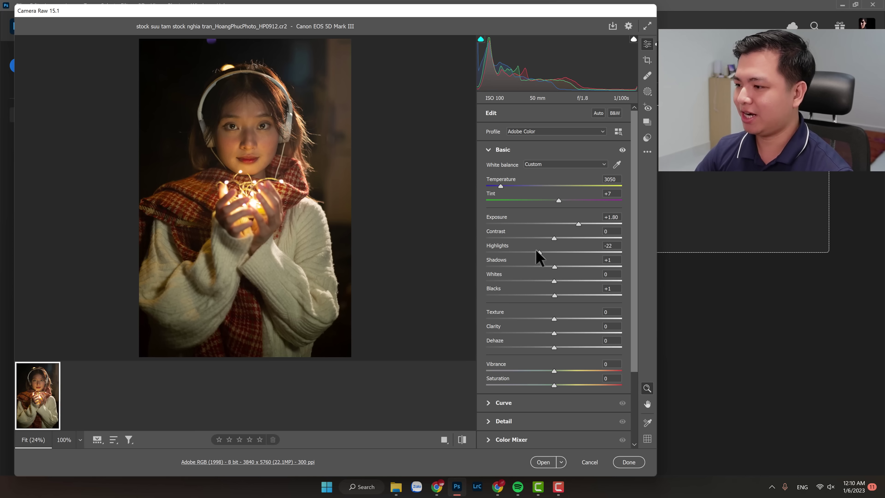
{"action": "left_click", "coordinate": [540, 280]}
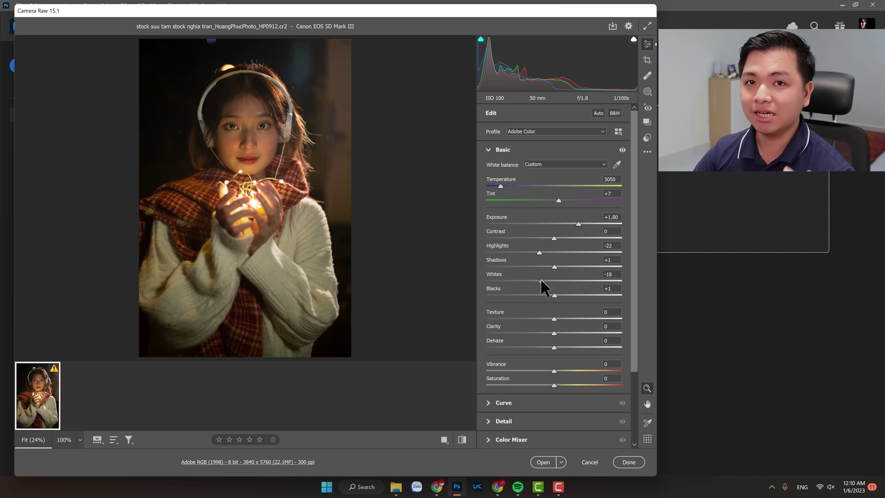
{"action": "left_click_drag", "start_coordinate": [541, 281], "coordinate": [542, 281]}
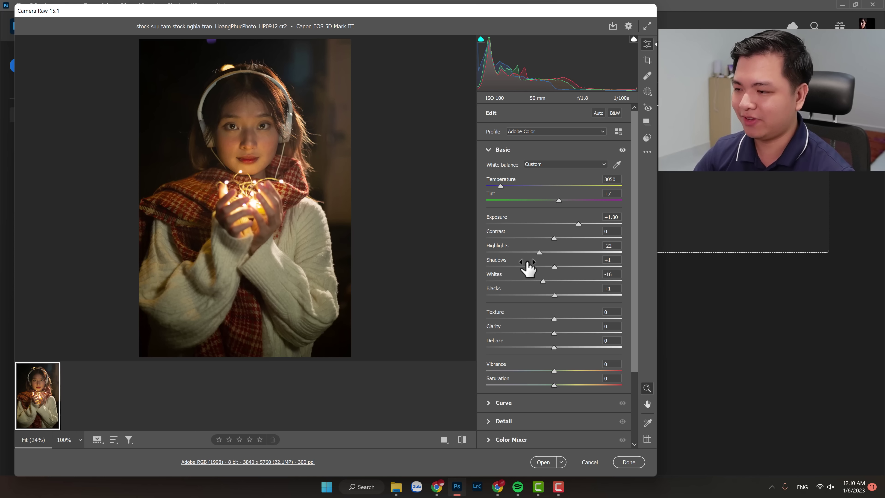
{"action": "left_click", "coordinate": [512, 252]}
Check the fairy lights at 100% while settling Highlights around -39.
{"action": "left_click", "coordinate": [268, 188]}
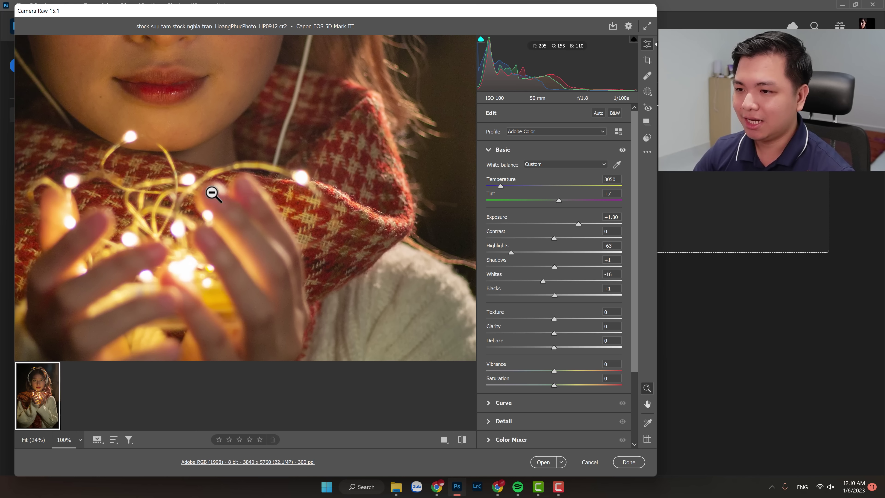
{"action": "left_click_drag", "start_coordinate": [201, 194], "coordinate": [267, 200]}
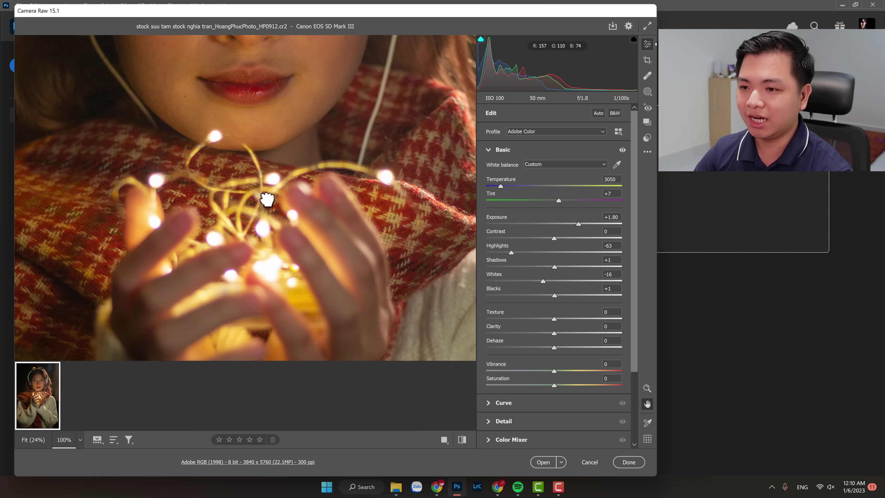
{"action": "left_click", "coordinate": [530, 252]}
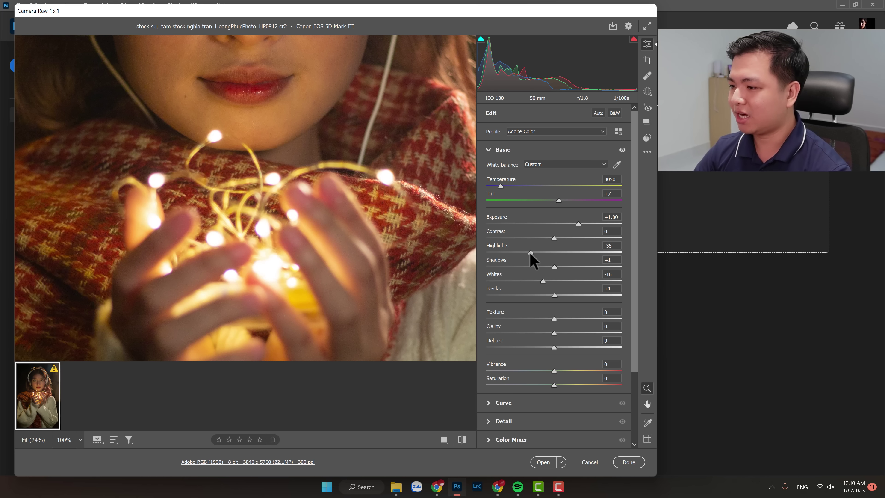
{"action": "mouse_move", "coordinate": [530, 252]}
{"action": "left_mouse_down"}
{"action": "mouse_move", "coordinate": [546, 257]}
{"action": "mouse_move", "coordinate": [501, 252]}
{"action": "left_mouse_up"}
{"action": "mouse_move", "coordinate": [501, 255]}
{"action": "left_mouse_down"}
{"action": "mouse_move", "coordinate": [493, 253]}
{"action": "mouse_move", "coordinate": [504, 252]}
{"action": "left_mouse_up"}
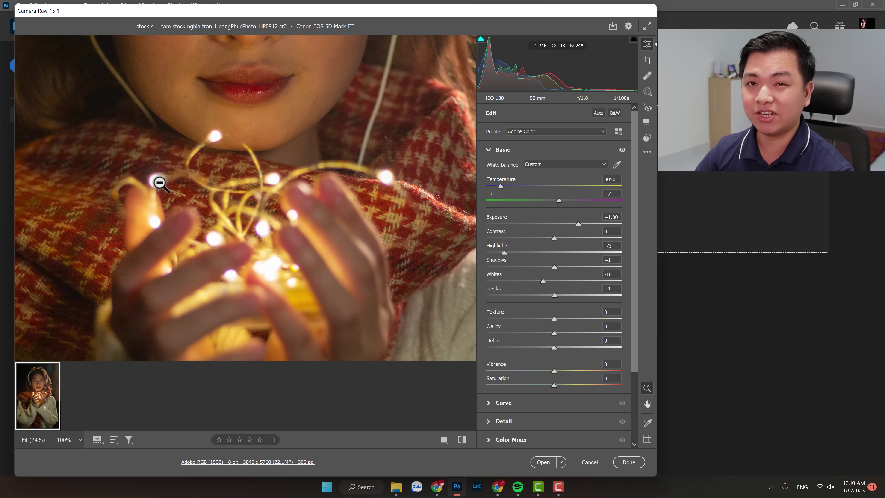
{"action": "left_click", "coordinate": [529, 252]}
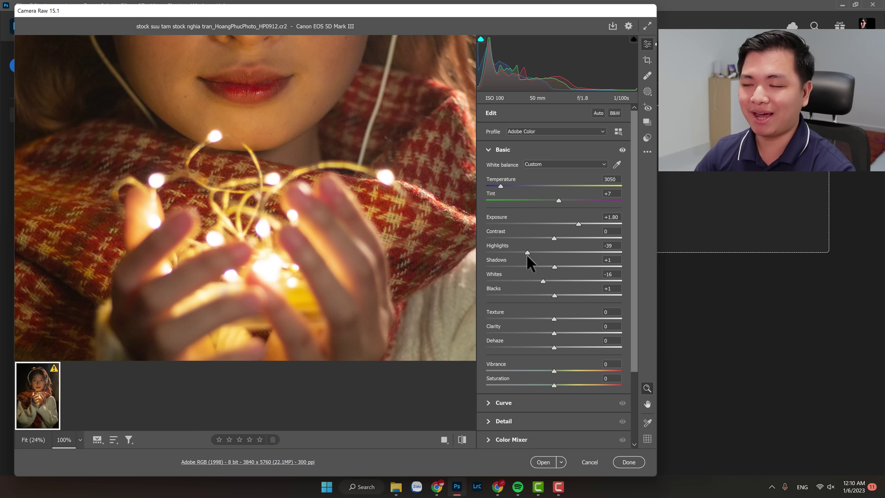
Lift Shadows to +56 and bring Blacks back to 0 on the full-view photo.
{"action": "left_click", "coordinate": [330, 182]}
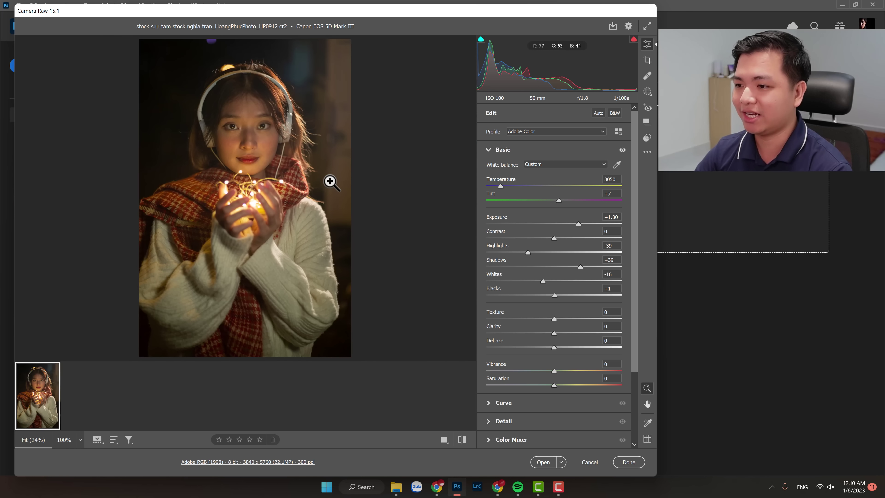
{"action": "left_click", "coordinate": [580, 267]}
{"action": "left_click_drag", "start_coordinate": [603, 268], "coordinate": [593, 277]}
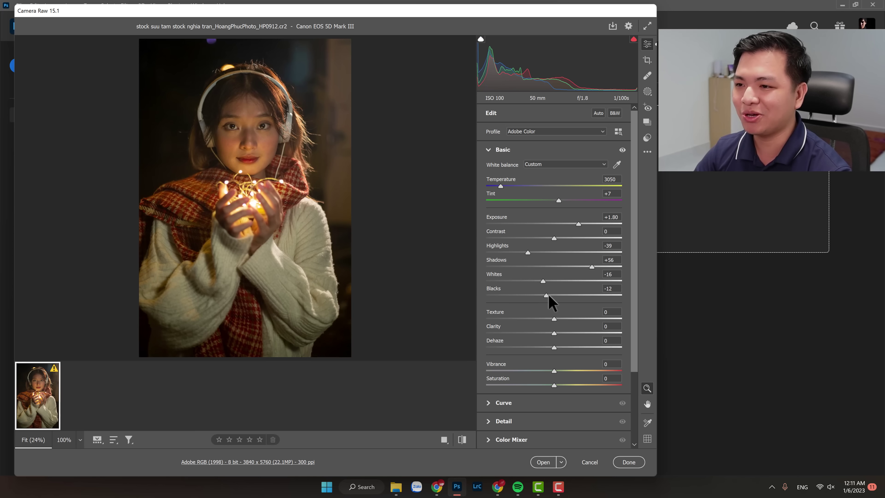
{"action": "mouse_move", "coordinate": [549, 296]}
{"action": "left_mouse_down"}
{"action": "mouse_move", "coordinate": [573, 295]}
{"action": "mouse_move", "coordinate": [554, 296]}
{"action": "left_mouse_up"}
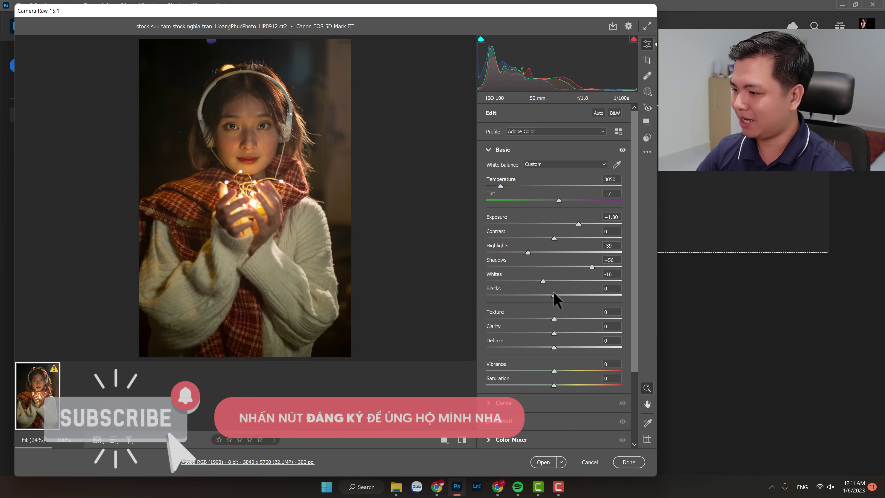
Toggle between the edited and original versions to compare the tone adjustments.
{"action": "key", "text": "ctrl+alt+r"}
{"action": "key", "text": "ctrl+z"}
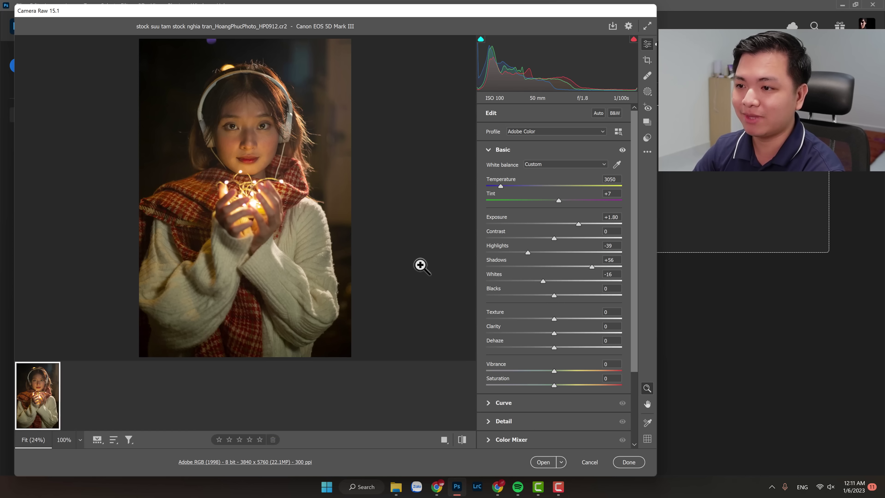
{"action": "key", "text": "ctrl+shift+z"}
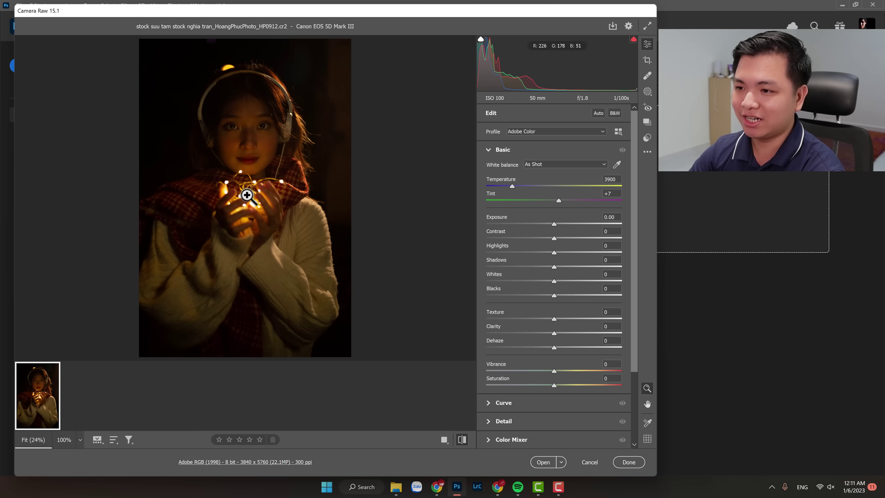
{"action": "key", "text": "ctrl+z"}
{"action": "key", "text": "ctrl+shift+z"}
{"action": "key", "text": "ctrl+z"}
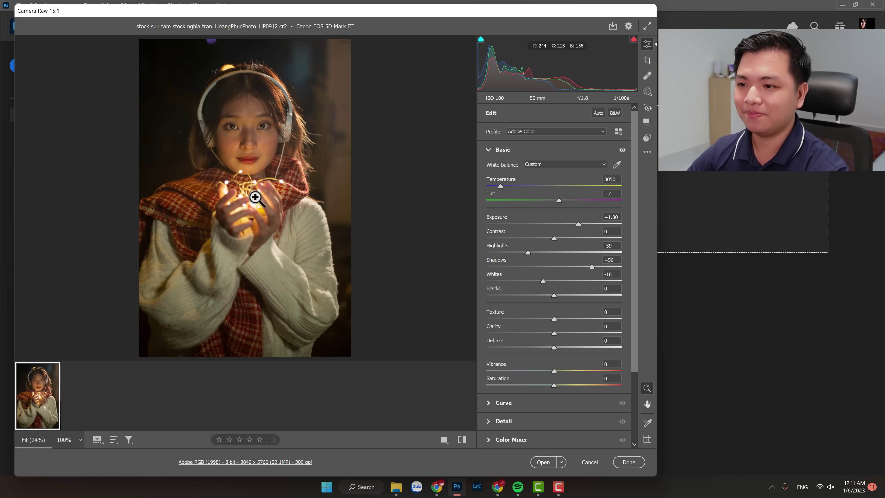
Raise Vibrance to +25 and flip before/after with the backslash key to compare.
{"action": "scroll", "coordinate": [502, 362], "scroll_direction": "down", "scroll_amount": 2}
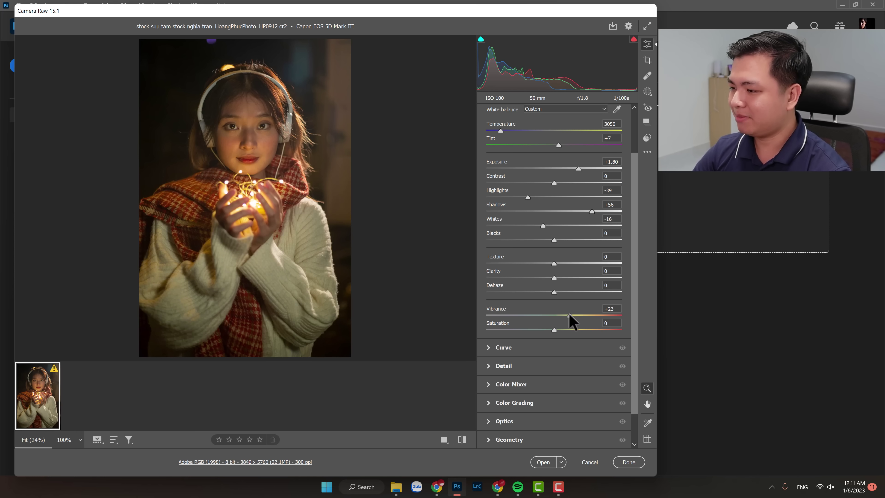
{"action": "mouse_move", "coordinate": [569, 315]}
{"action": "left_mouse_down"}
{"action": "mouse_move", "coordinate": [588, 315]}
{"action": "mouse_move", "coordinate": [570, 314]}
{"action": "left_mouse_up"}
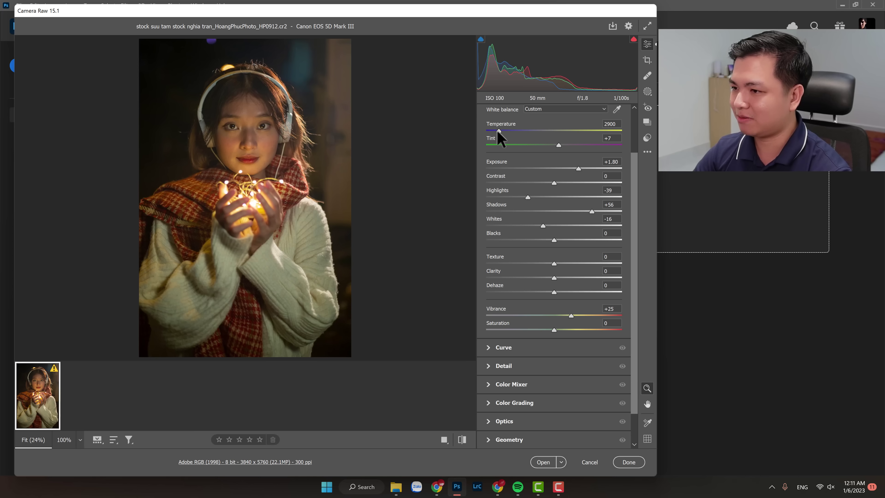
{"action": "key", "text": "backslash"}
{"action": "key", "text": "backslash"}
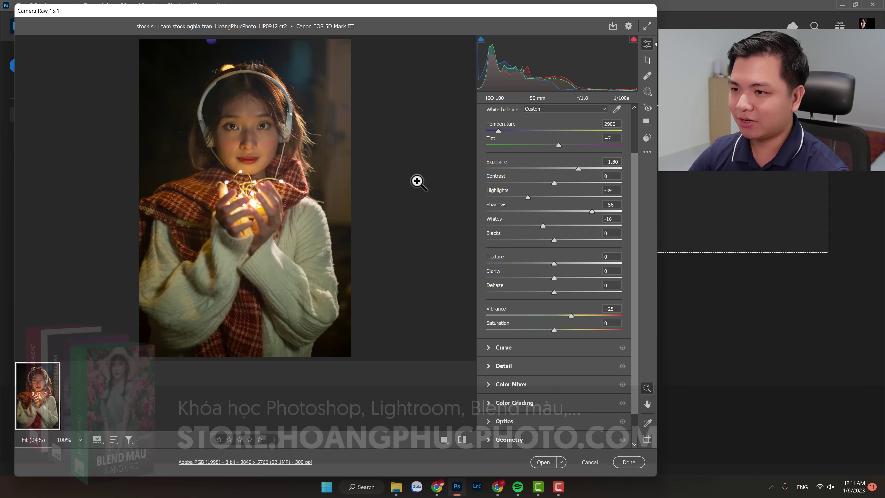
{"action": "key", "text": "backslash"}
{"action": "key", "text": "backslash"}
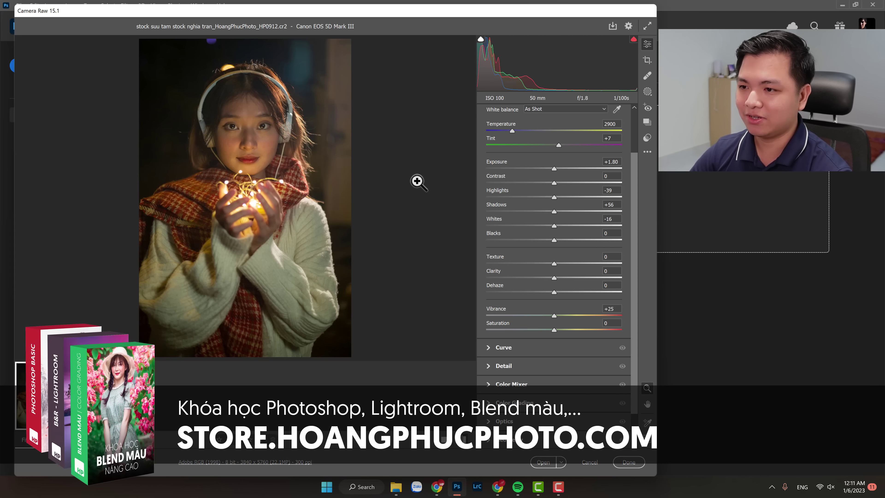
{"action": "key", "text": "backslash"}
{"action": "scroll", "coordinate": [492, 334], "scroll_direction": "down", "scroll_amount": 1}
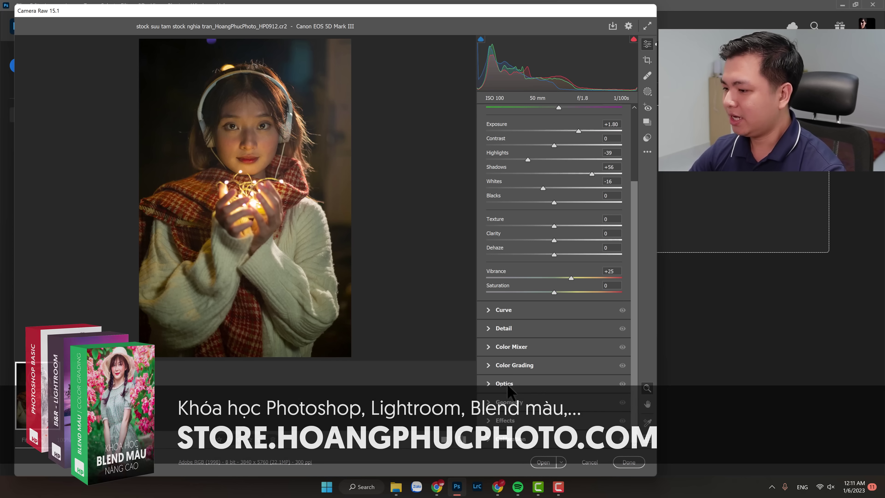
Raise Sharpening to 66 in the Detail panel and view the face at 100%.
{"action": "left_click", "coordinate": [490, 329]}
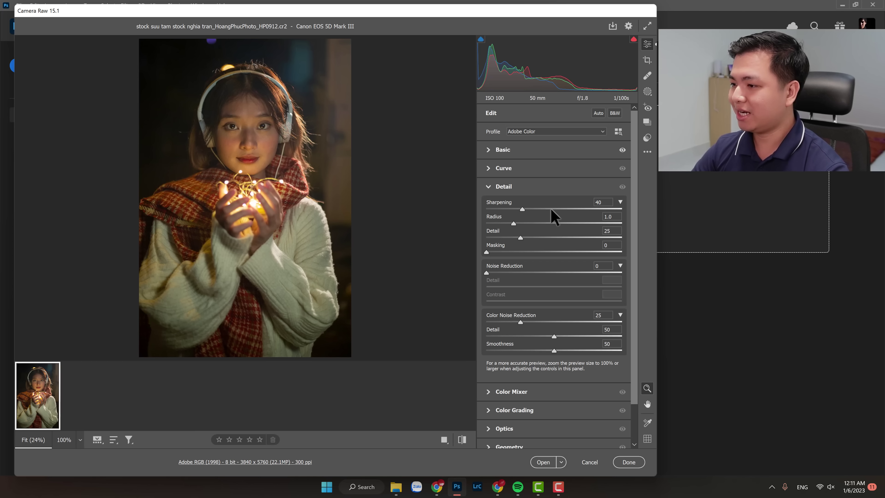
{"action": "left_click_drag", "start_coordinate": [551, 209], "coordinate": [546, 209]}
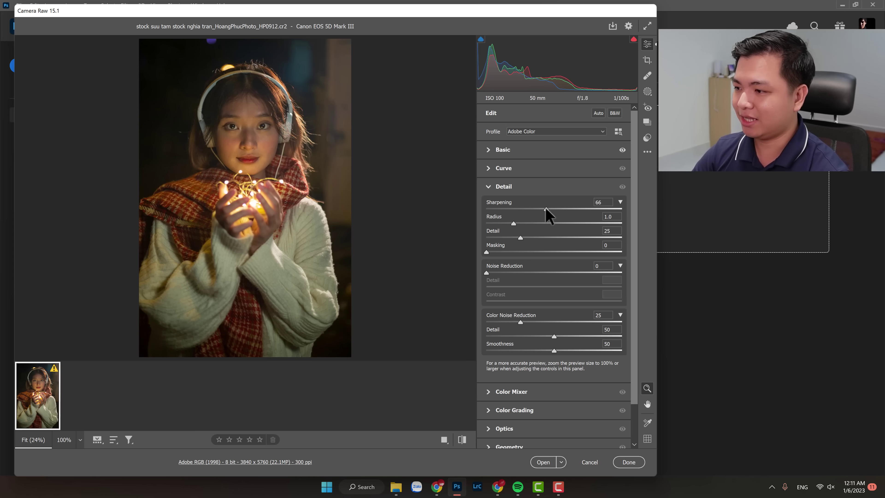
{"action": "left_click", "coordinate": [213, 135]}
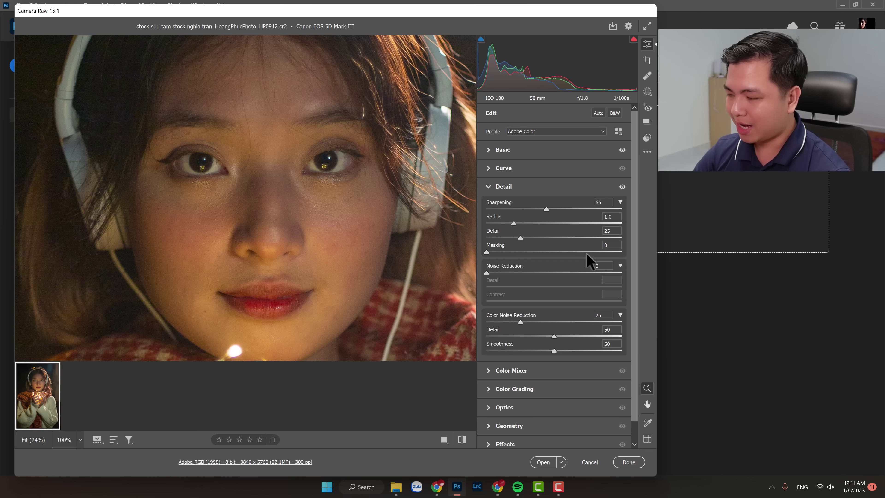
Alt-drag sharpening Masking to 68 while previewing which edges get sharpened.
{"action": "key", "text": "alt"}
{"action": "left_click_drag", "start_coordinate": [591, 252], "coordinate": [603, 252]}
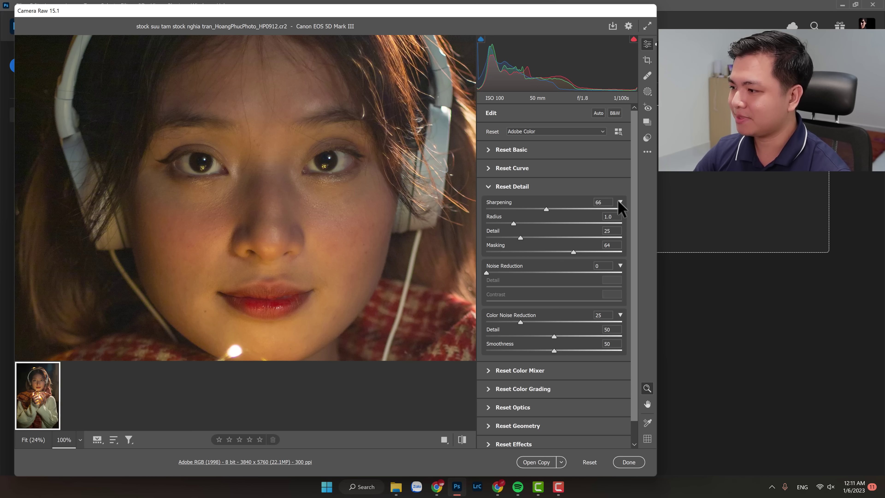
{"action": "left_click", "coordinate": [620, 202]}
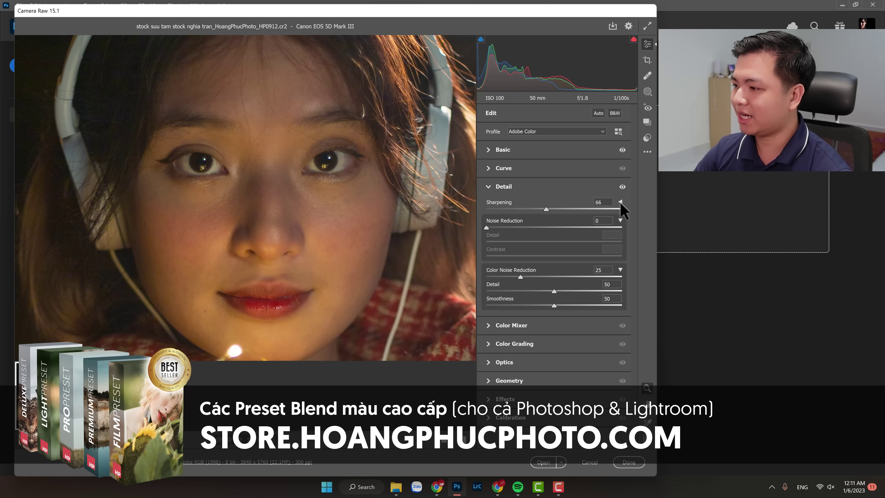
{"action": "left_click", "coordinate": [620, 202]}
{"action": "left_click_drag", "start_coordinate": [575, 253], "coordinate": [580, 249]}
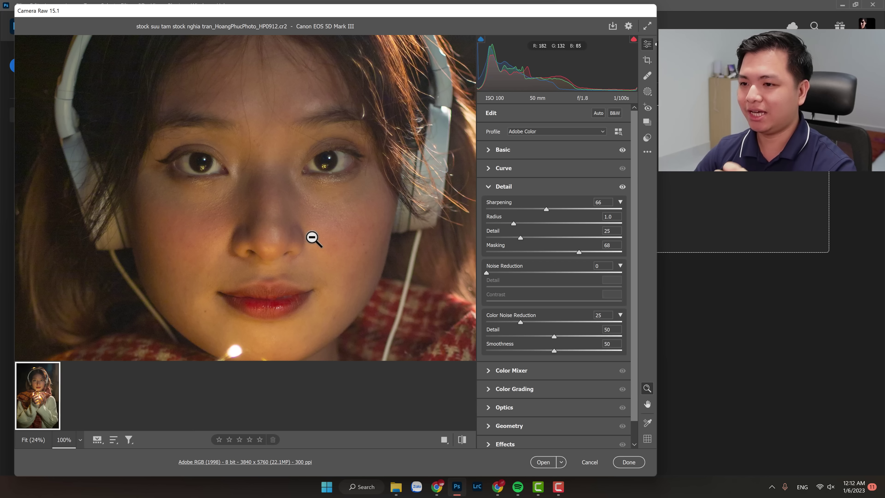
{"action": "left_click", "coordinate": [310, 236]}
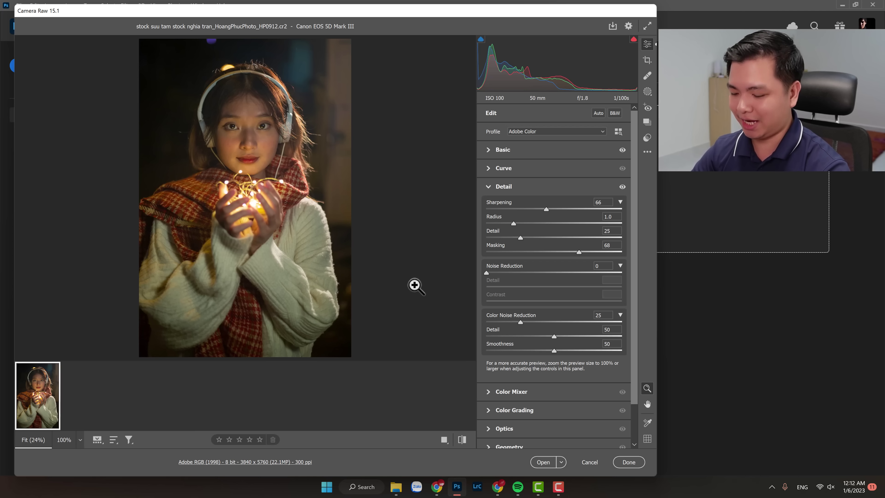
Raise Masking to 76 with the edge mask visible, then inspect the hair by the headband at 100%.
{"action": "mouse_move", "coordinate": [578, 251]}
{"action": "left_mouse_down"}
{"action": "mouse_move", "coordinate": [477, 256]}
{"action": "mouse_move", "coordinate": [576, 270]}
{"action": "left_mouse_up"}
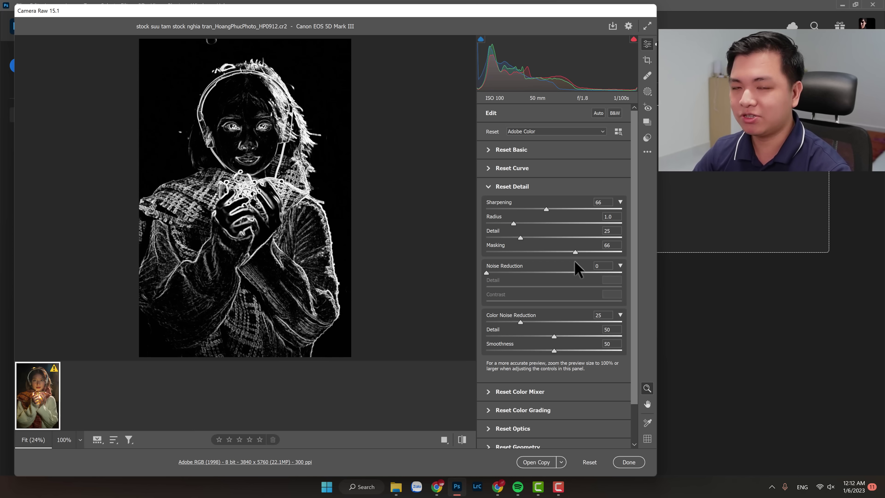
{"action": "left_click_drag", "start_coordinate": [574, 266], "coordinate": [589, 262]}
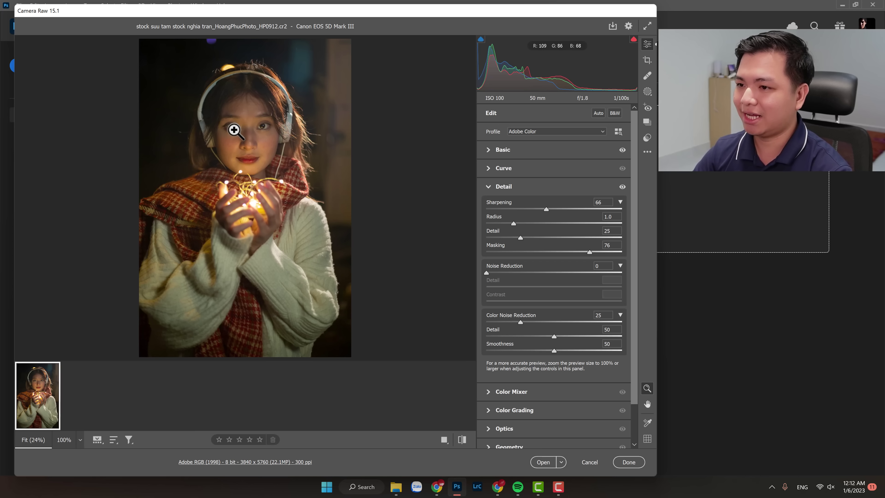
{"action": "left_click", "coordinate": [233, 129]}
{"action": "left_click", "coordinate": [308, 183]}
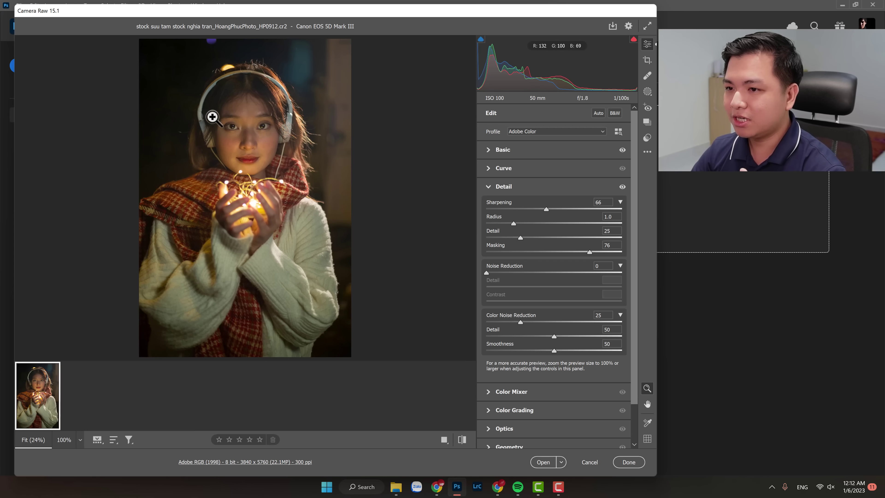
{"action": "left_click", "coordinate": [178, 109]}
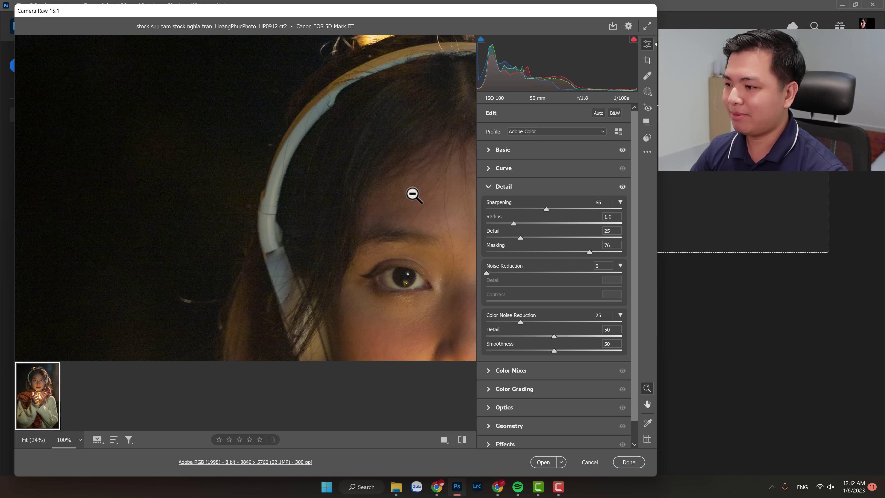
Set Exposure to +2.45 and zoom in on the dark background above her head.
{"action": "left_click", "coordinate": [486, 149]}
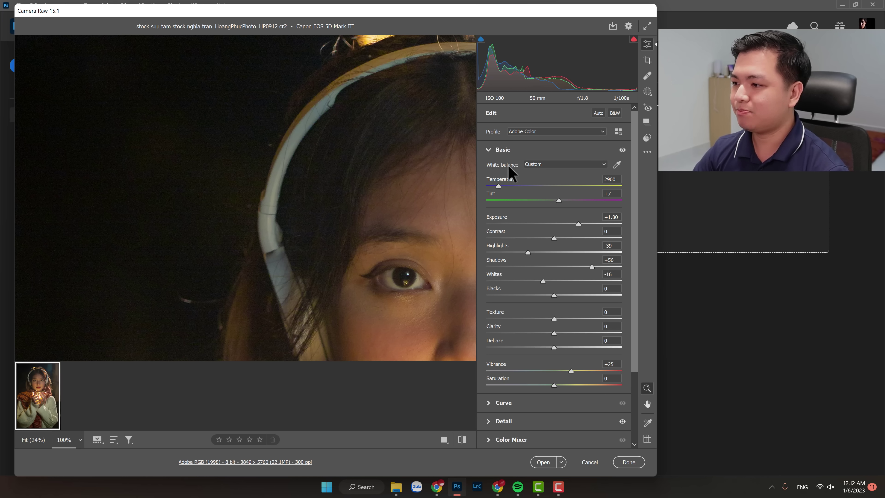
{"action": "left_click", "coordinate": [487, 150]}
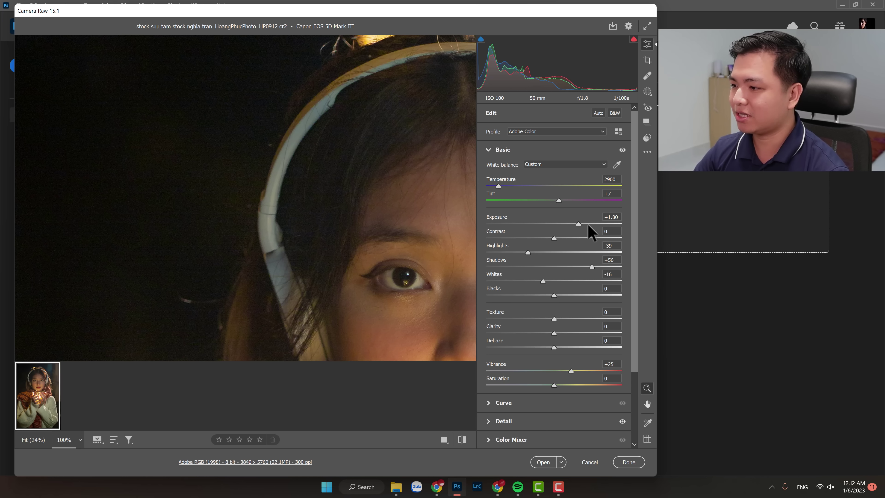
{"action": "left_click", "coordinate": [588, 225]}
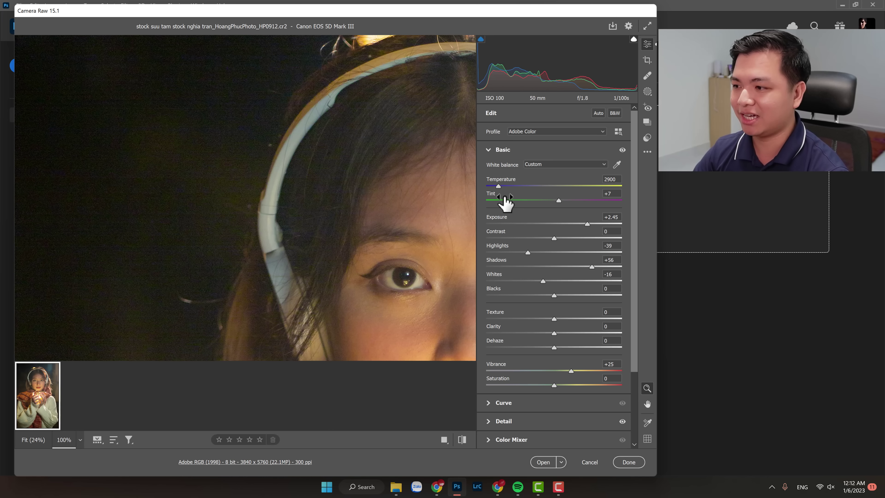
{"action": "left_click", "coordinate": [318, 206]}
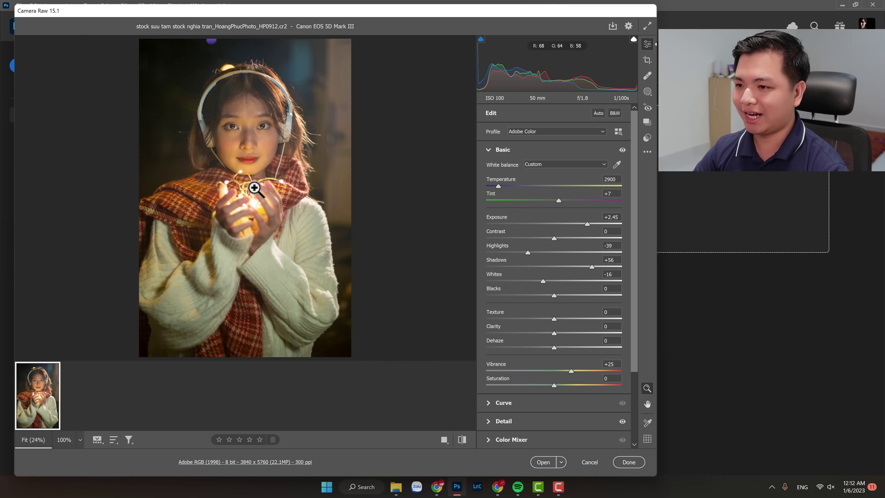
{"action": "left_click", "coordinate": [194, 135]}
{"action": "key", "text": "h"}
{"action": "left_click_drag", "start_coordinate": [209, 124], "coordinate": [262, 157]}
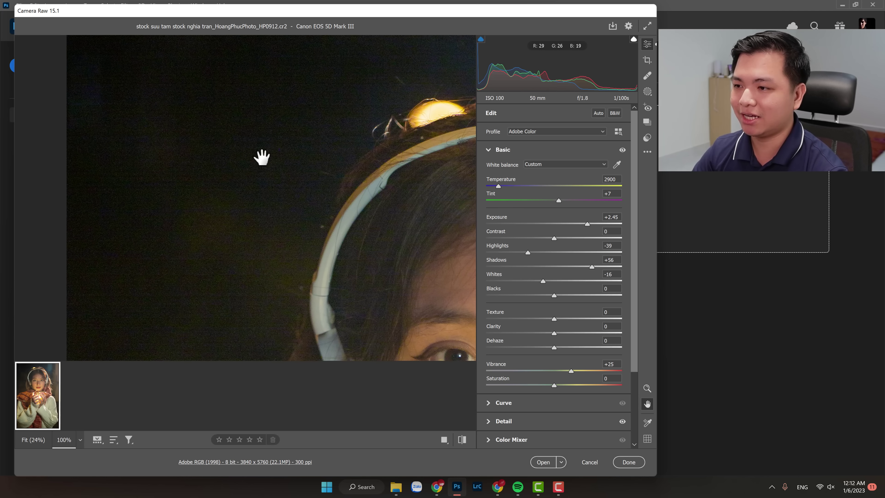
{"action": "key", "text": "z"}
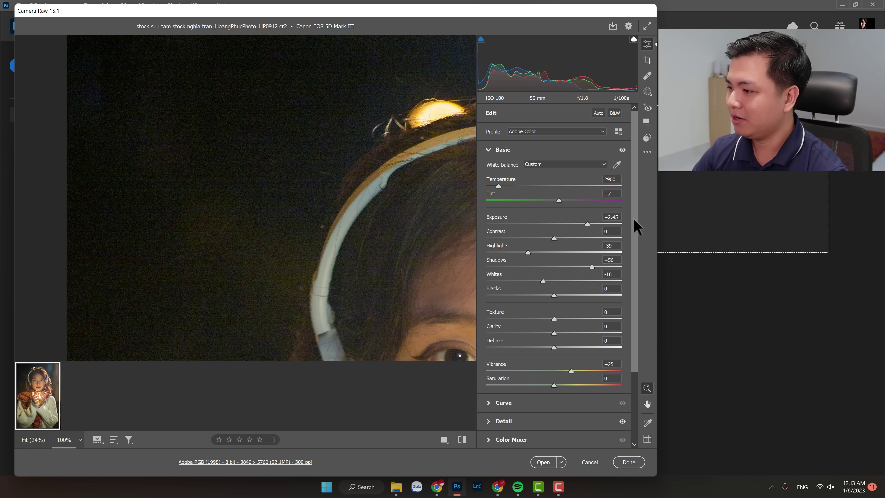
{"action": "left_click_drag", "start_coordinate": [634, 218], "coordinate": [638, 307]}
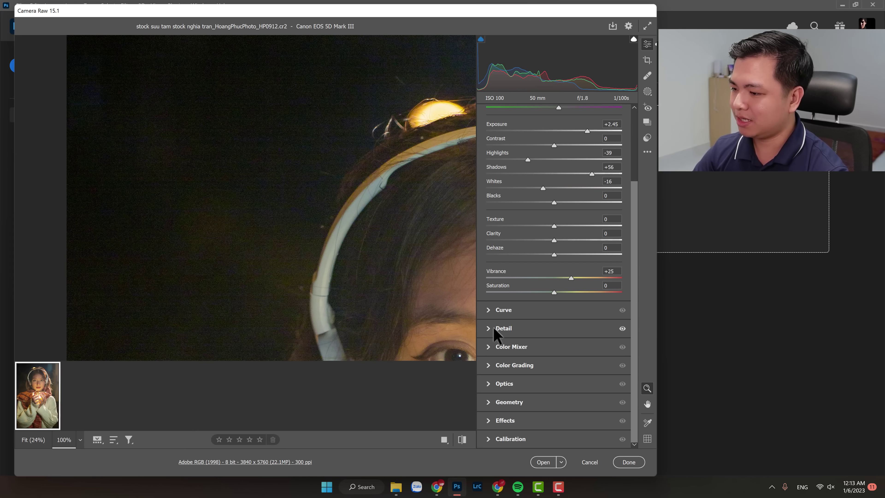
Turn on luminance Noise Reduction at 24 while viewing the face and eyes.
{"action": "left_click", "coordinate": [495, 328]}
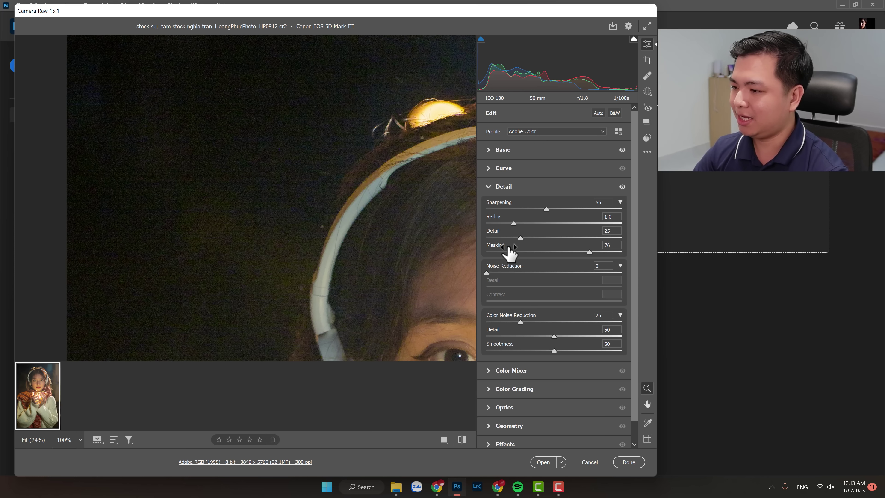
{"action": "left_click", "coordinate": [530, 273]}
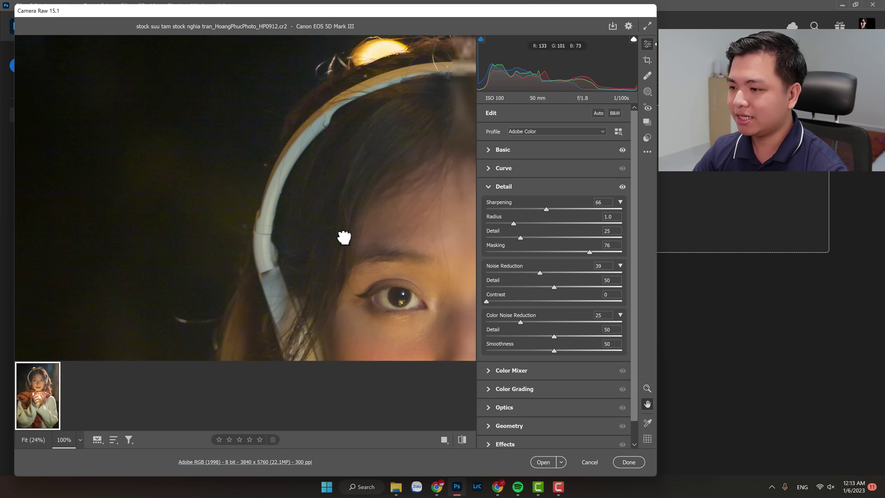
{"action": "left_click_drag", "start_coordinate": [430, 273], "coordinate": [282, 178]}
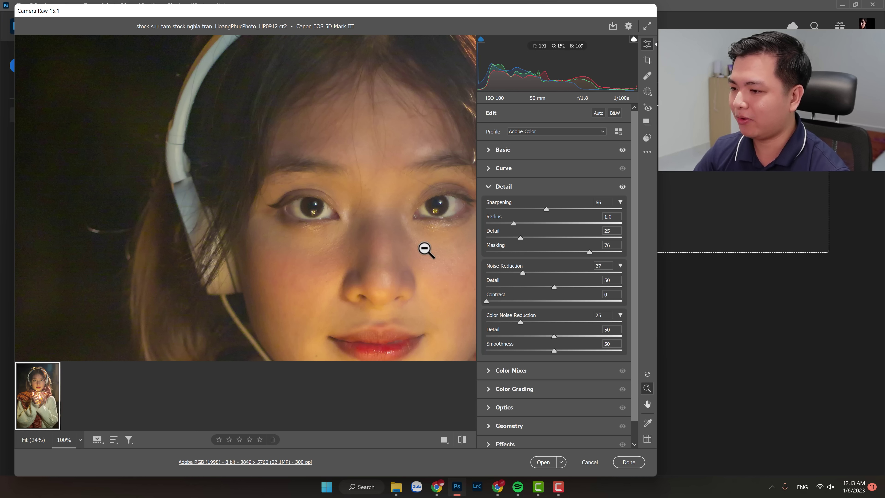
{"action": "left_click", "coordinate": [556, 272]}
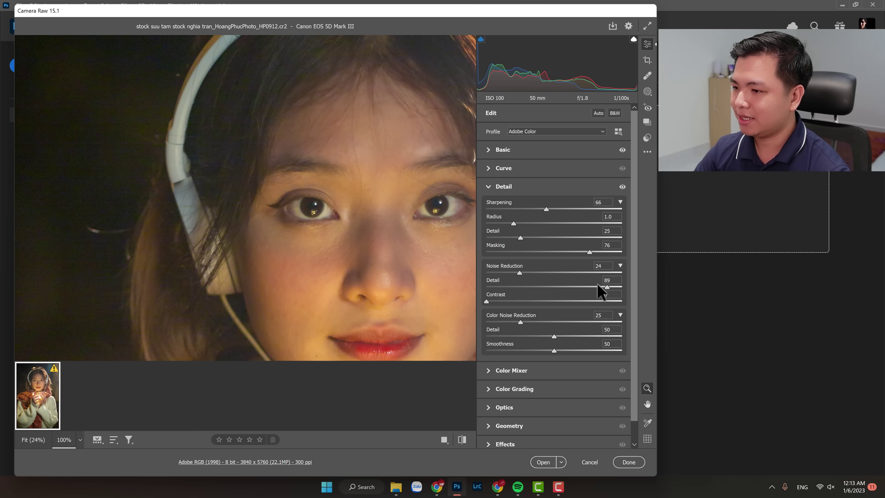
Lower Noise Reduction Detail to 60 and check the hair beside the headphones at 100%.
{"action": "key", "text": "super"}
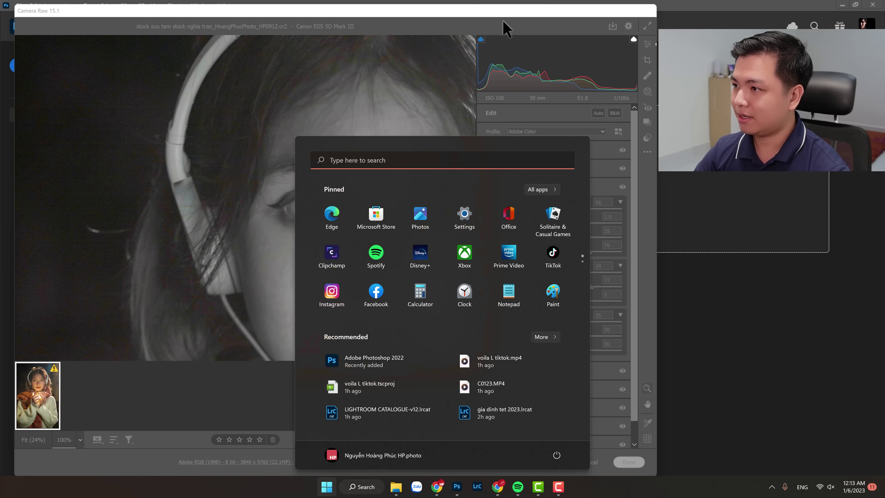
{"action": "left_click", "coordinate": [508, 16]}
{"action": "left_click_drag", "start_coordinate": [591, 286], "coordinate": [560, 287]}
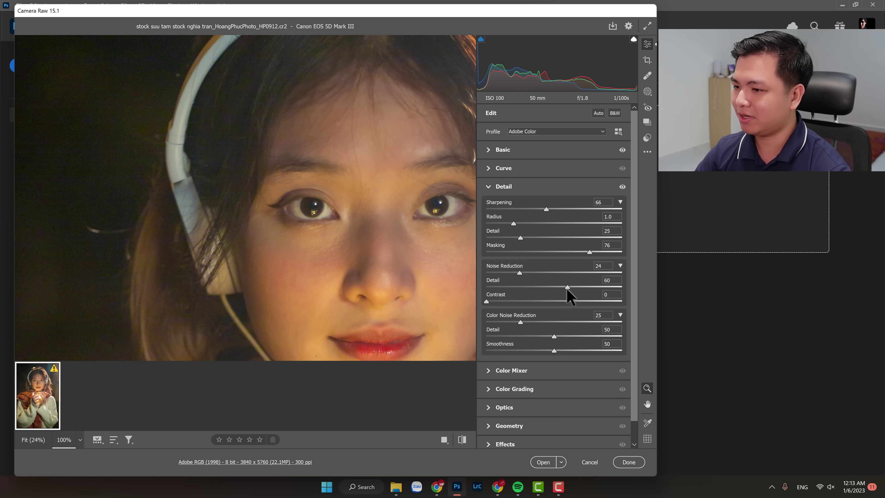
{"action": "left_click", "coordinate": [249, 202]}
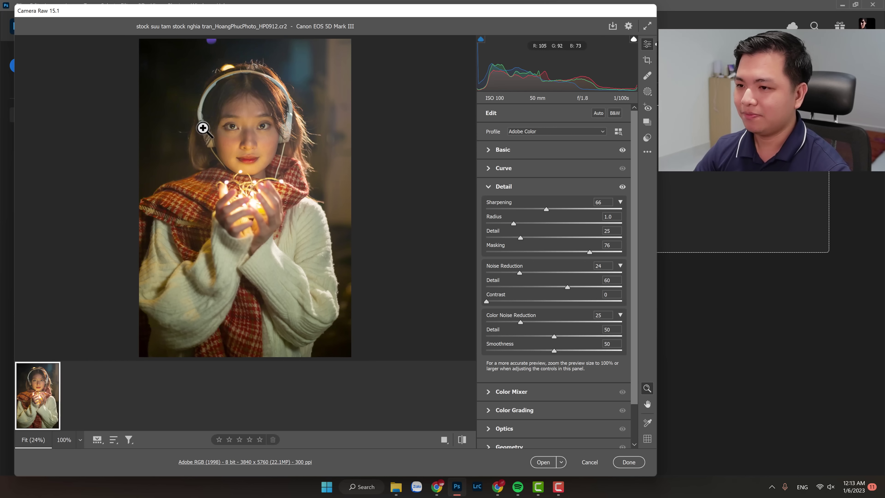
{"action": "left_click", "coordinate": [170, 99]}
{"action": "left_click_drag", "start_coordinate": [180, 110], "coordinate": [250, 160]}
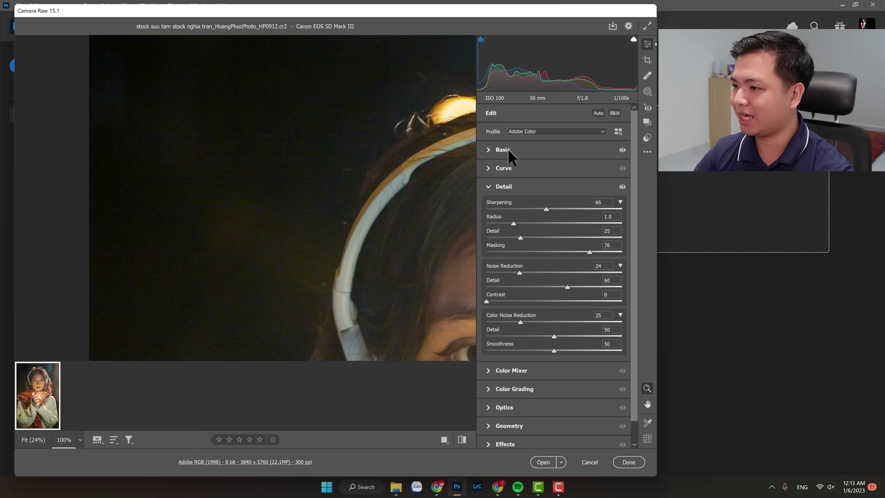
Raise Exposure to +3.35 and zoom in on the dark area by the hair.
{"action": "left_click", "coordinate": [488, 150]}
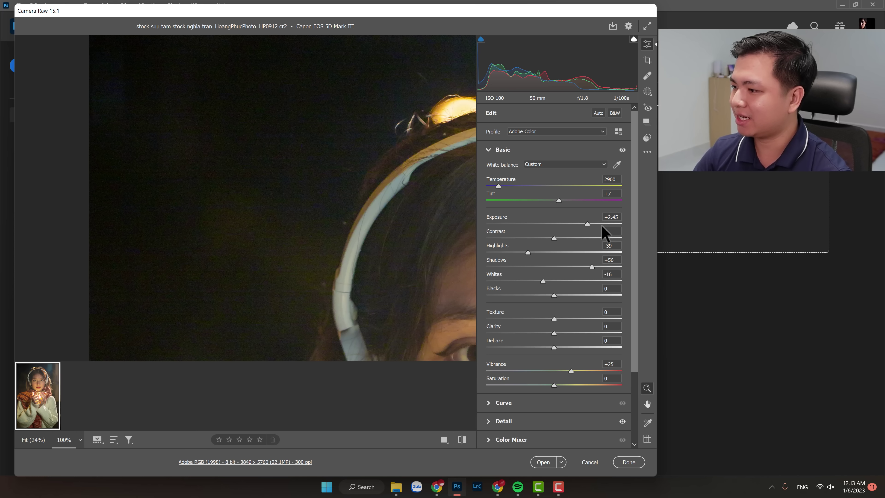
{"action": "left_click_drag", "start_coordinate": [604, 224], "coordinate": [599, 225]}
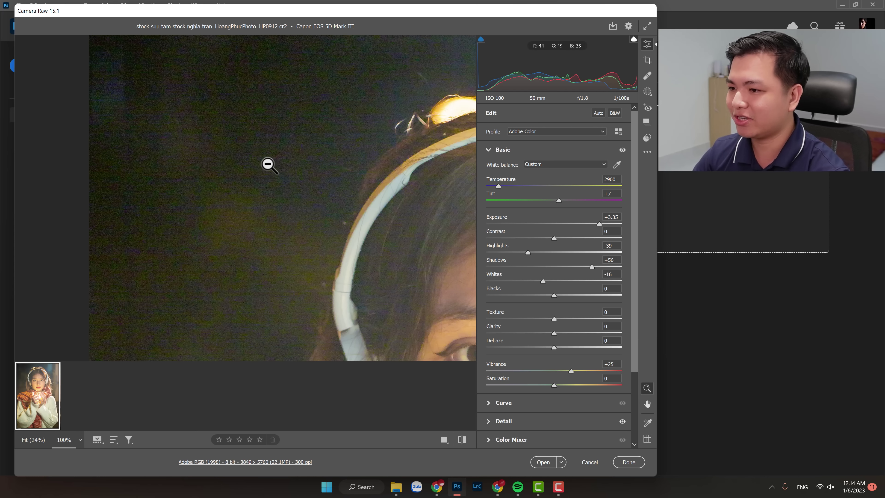
{"action": "left_click", "coordinate": [267, 162], "text": "alt"}
{"action": "left_click_drag", "start_coordinate": [205, 114], "coordinate": [286, 139]}
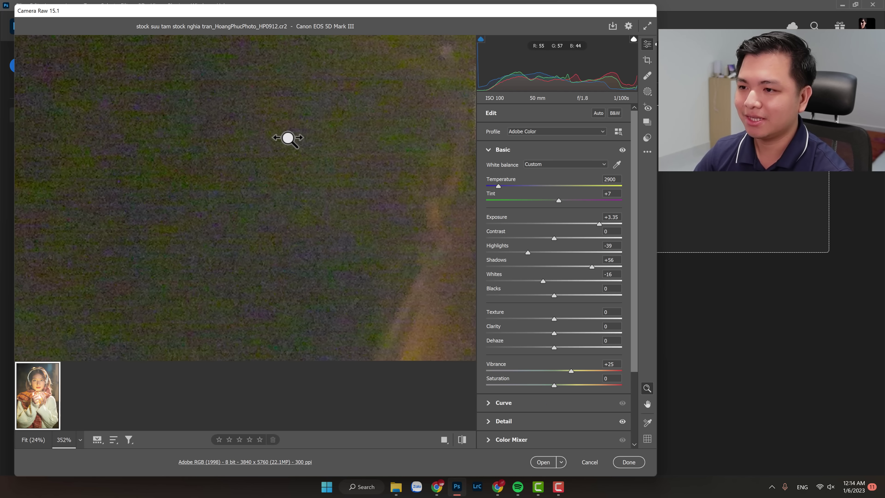
Glance through the Color Grading and Color Mixer panels, then return to Detail settings.
{"action": "scroll", "coordinate": [554, 314], "scroll_direction": "down", "scroll_amount": 3}
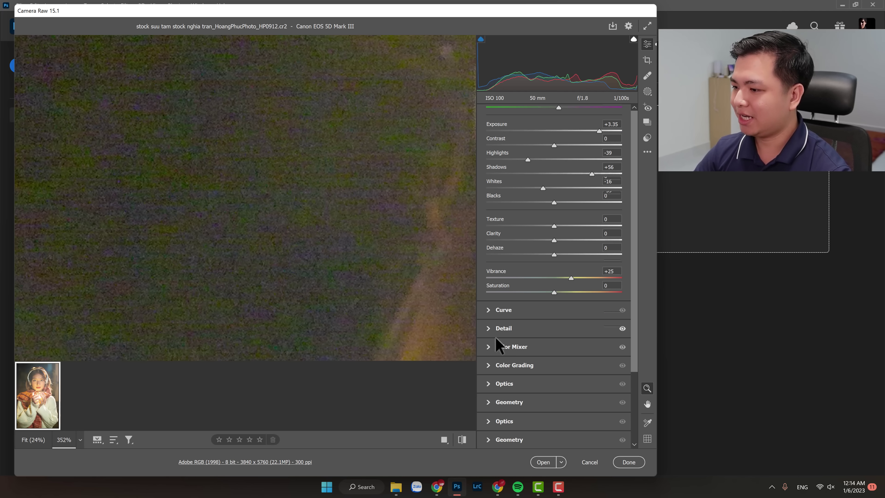
{"action": "left_click", "coordinate": [489, 365]}
{"action": "left_click", "coordinate": [489, 223]}
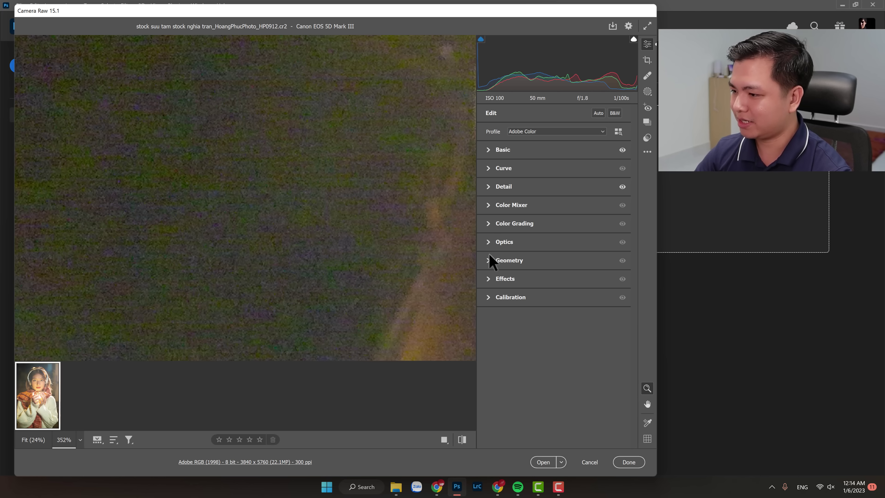
{"action": "left_click", "coordinate": [490, 209]}
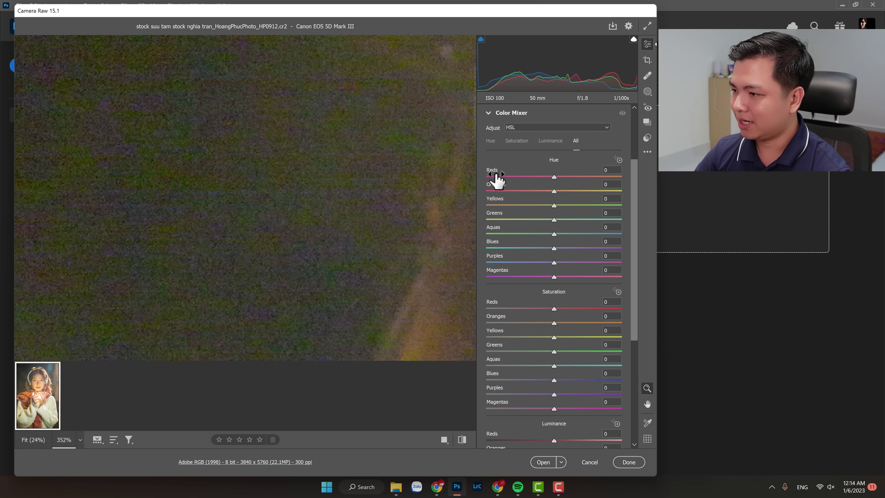
{"action": "scroll", "coordinate": [497, 179], "scroll_direction": "up", "scroll_amount": 3}
{"action": "left_click", "coordinate": [490, 206]}
Switch Color Noise Reduction off and zoom into the dark background to inspect colour speckles.
{"action": "left_click", "coordinate": [489, 190]}
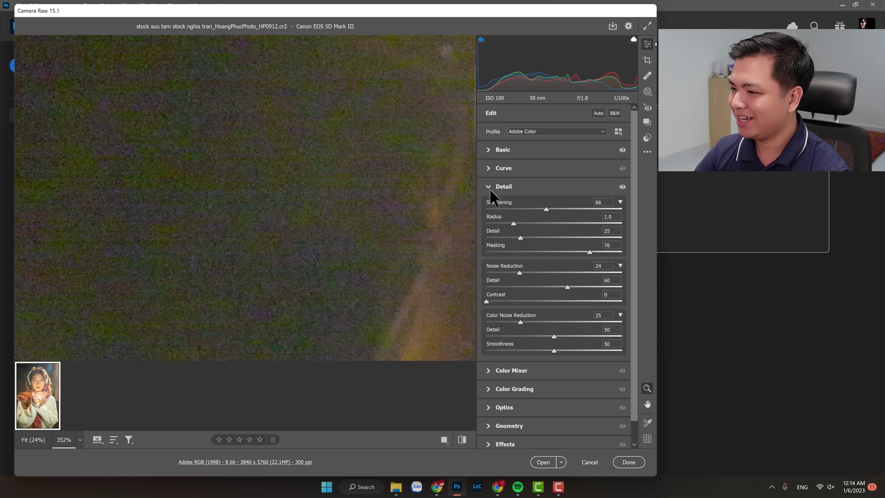
{"action": "left_click_drag", "start_coordinate": [513, 322], "coordinate": [486, 322]}
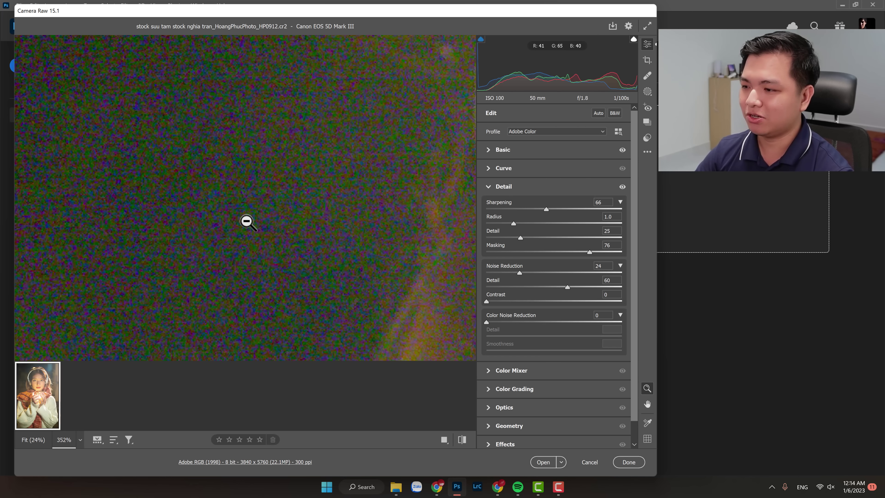
{"action": "key", "text": "ctrl+0"}
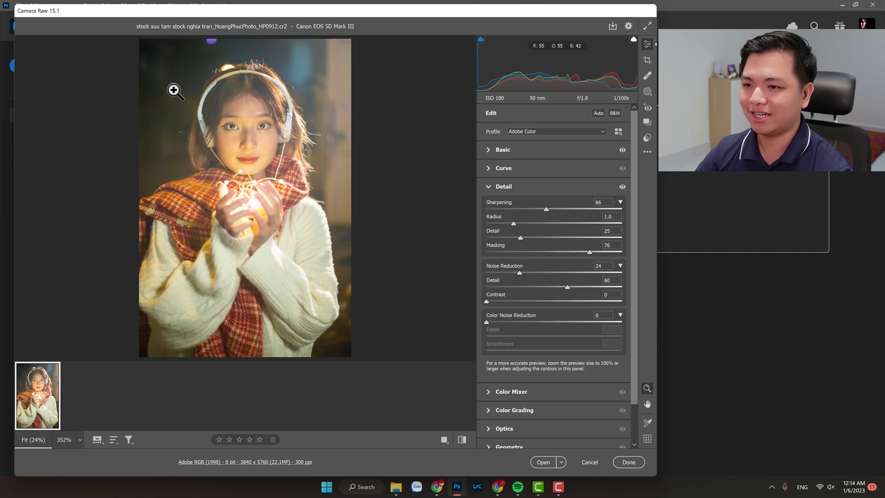
{"action": "mouse_move", "coordinate": [174, 89]}
{"action": "left_mouse_down"}
{"action": "mouse_move", "coordinate": [249, 113]}
{"action": "mouse_move", "coordinate": [250, 139]}
{"action": "left_mouse_up"}
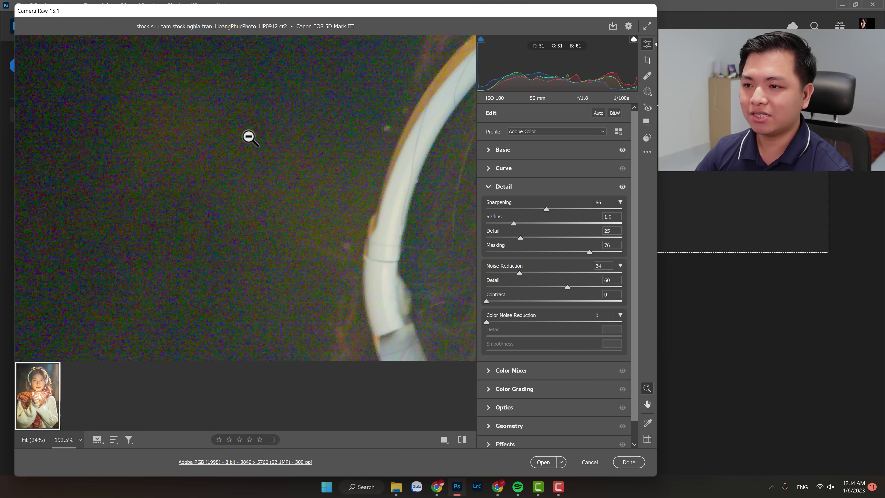
{"action": "mouse_move", "coordinate": [299, 155]}
{"action": "left_mouse_down"}
{"action": "mouse_move", "coordinate": [285, 156]}
{"action": "mouse_move", "coordinate": [274, 170]}
{"action": "left_mouse_up"}
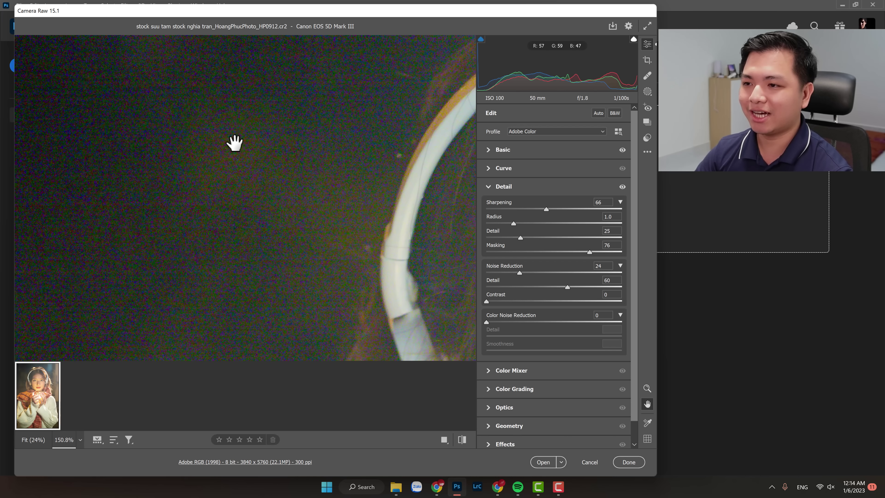
{"action": "mouse_move", "coordinate": [250, 139]}
{"action": "left_mouse_down"}
{"action": "mouse_move", "coordinate": [292, 106]}
{"action": "mouse_move", "coordinate": [330, 116]}
{"action": "left_mouse_up"}
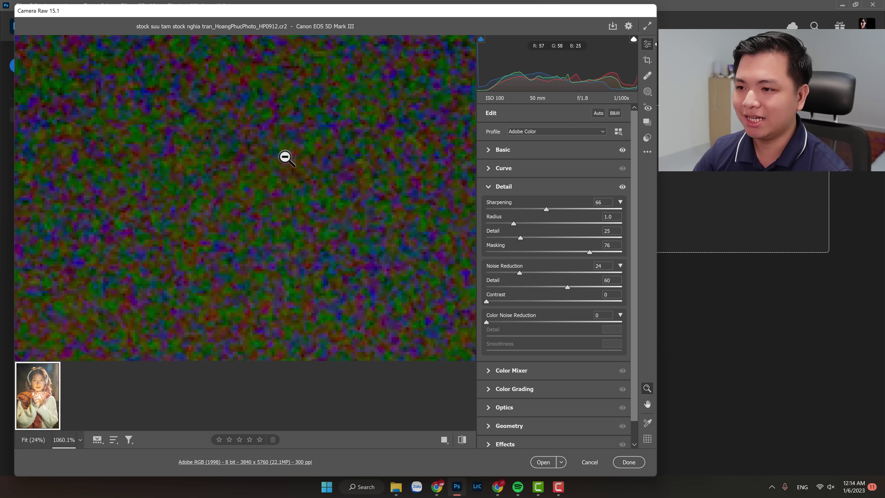
{"action": "mouse_move", "coordinate": [342, 170]}
{"action": "left_mouse_down"}
{"action": "mouse_move", "coordinate": [260, 180]}
{"action": "mouse_move", "coordinate": [282, 196]}
{"action": "left_mouse_up"}
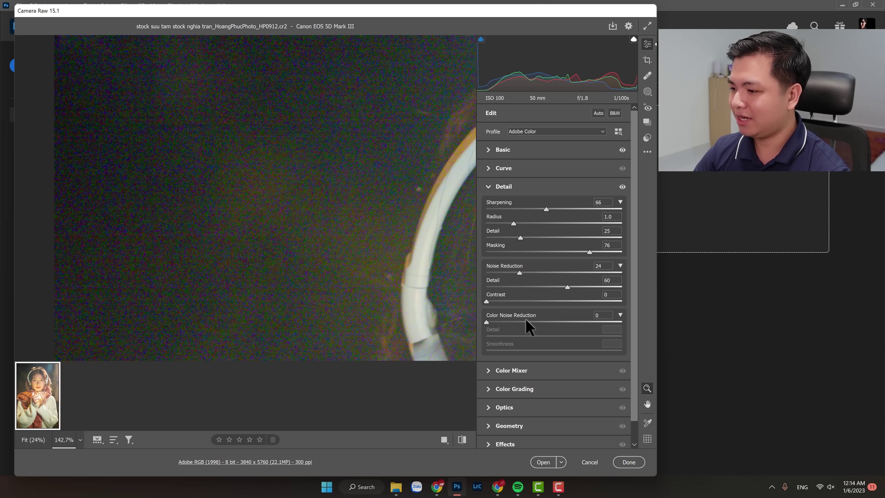
Set Color Noise Reduction to 49 with Detail 0, comparing it against off.
{"action": "left_click_drag", "start_coordinate": [534, 322], "coordinate": [560, 322]}
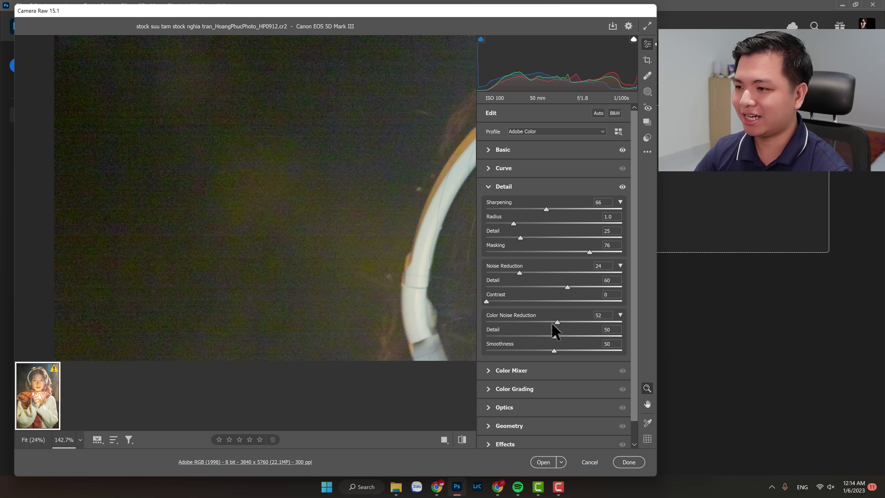
{"action": "left_click_drag", "start_coordinate": [504, 322], "coordinate": [539, 323]}
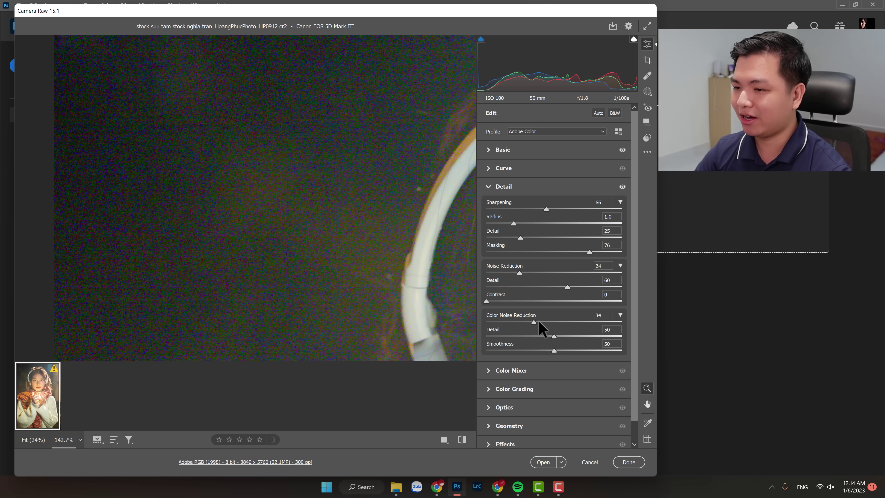
{"action": "double_click", "coordinate": [520, 323]}
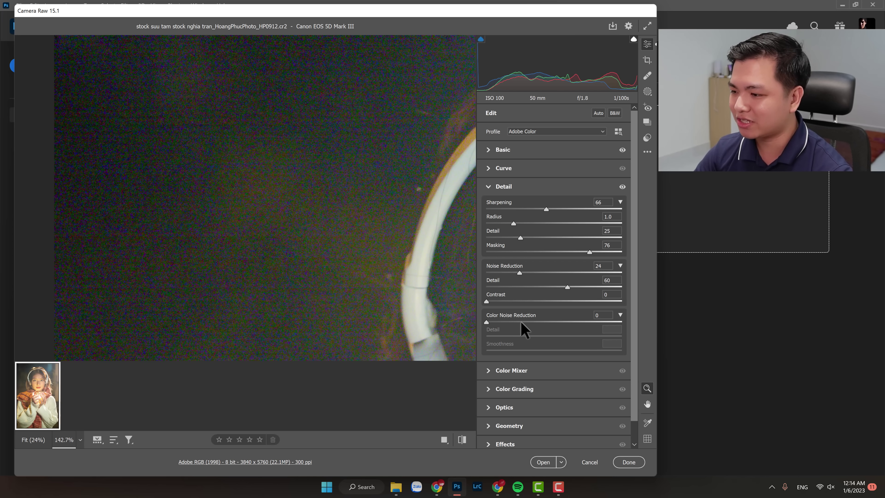
{"action": "left_click", "coordinate": [550, 321]}
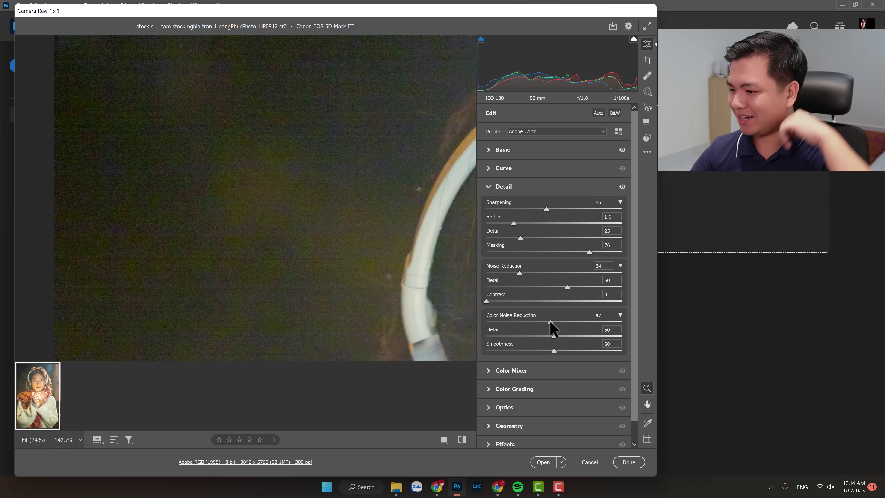
{"action": "mouse_move", "coordinate": [549, 322]}
{"action": "left_mouse_down"}
{"action": "mouse_move", "coordinate": [495, 324]}
{"action": "mouse_move", "coordinate": [538, 322]}
{"action": "left_mouse_up"}
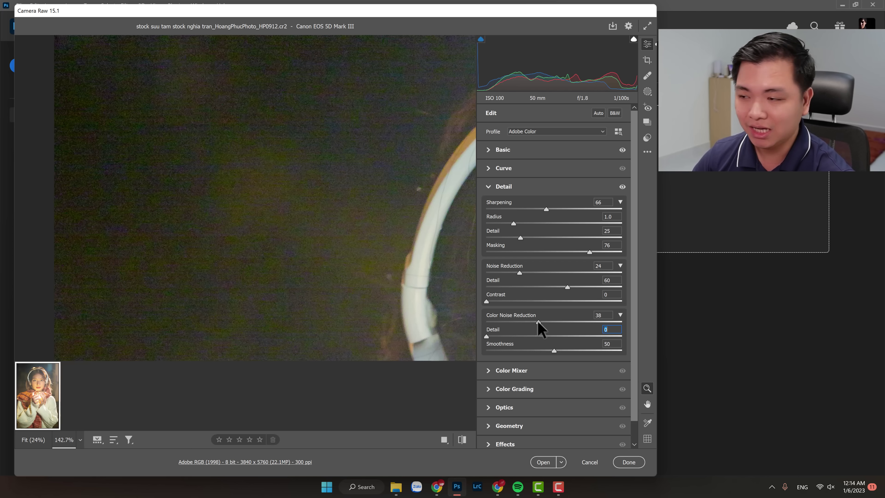
{"action": "left_click_drag", "start_coordinate": [538, 321], "coordinate": [552, 322]}
Zoom into the background beside the headphone and turn Color Noise Reduction off to reveal noise.
{"action": "left_click_drag", "start_coordinate": [463, 272], "coordinate": [267, 174]}
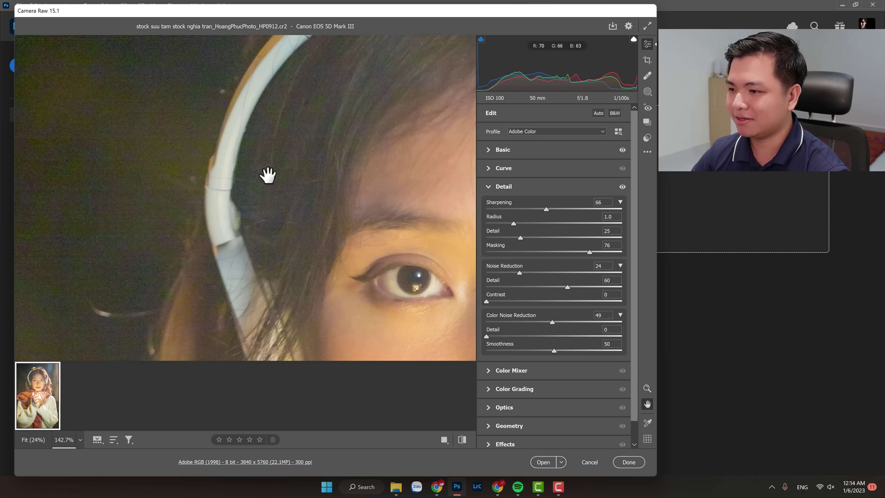
{"action": "left_click", "coordinate": [406, 219]}
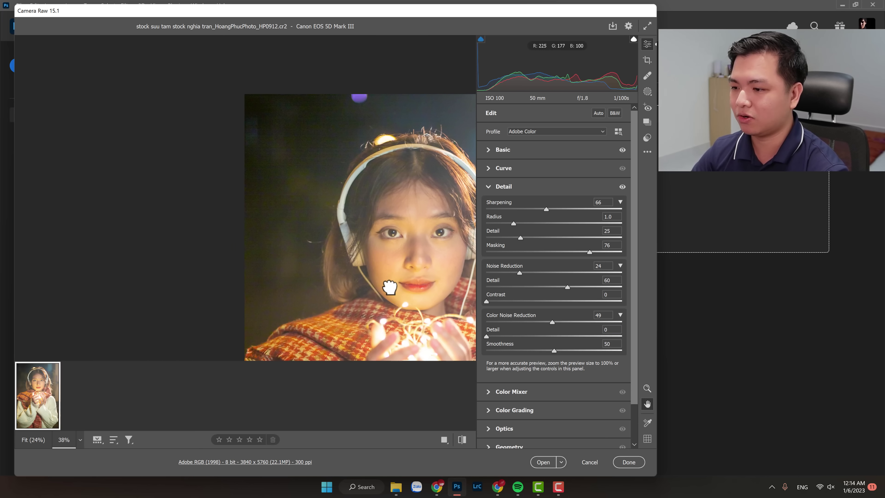
{"action": "scroll", "coordinate": [289, 227], "scroll_direction": "up", "scroll_amount": 3}
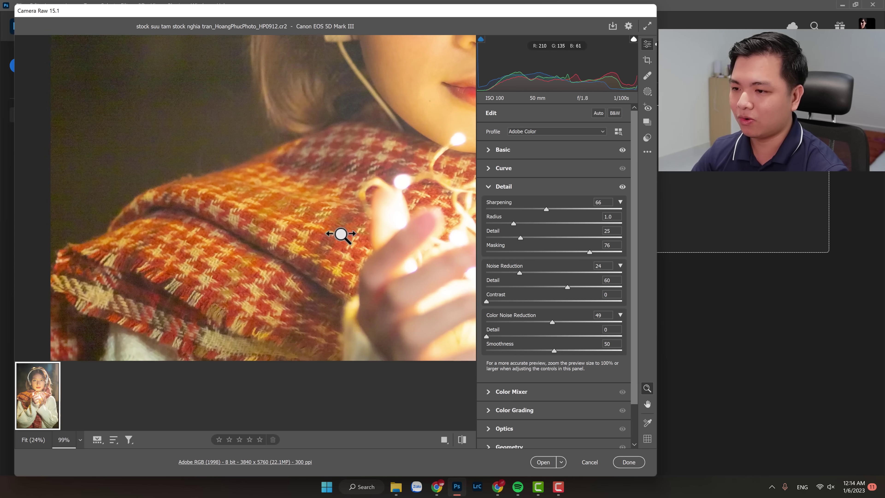
{"action": "scroll", "coordinate": [310, 196], "scroll_direction": "down", "scroll_amount": 3}
{"action": "key", "text": "h"}
{"action": "left_click_drag", "start_coordinate": [401, 115], "coordinate": [351, 296]}
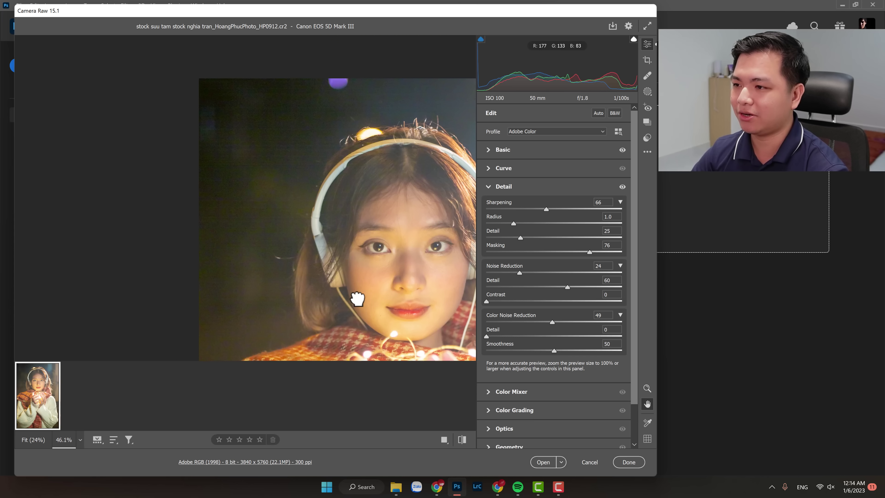
{"action": "key", "text": "z"}
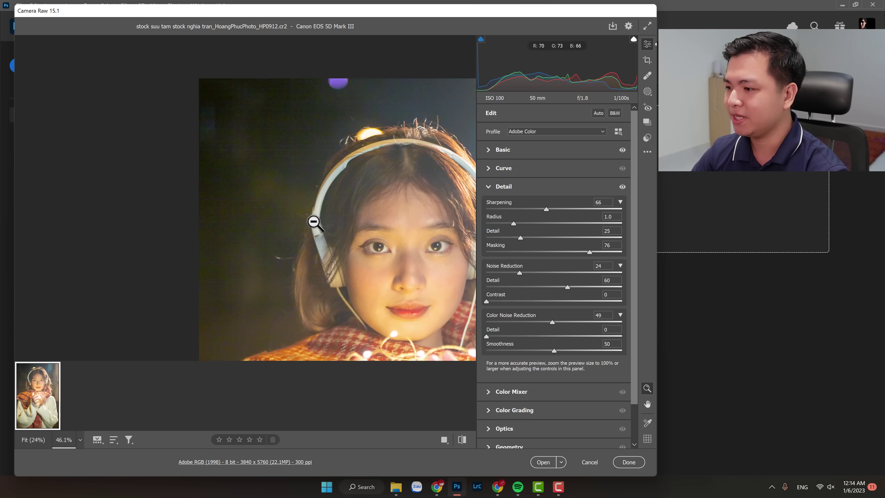
{"action": "left_click_drag", "start_coordinate": [267, 218], "coordinate": [317, 221]}
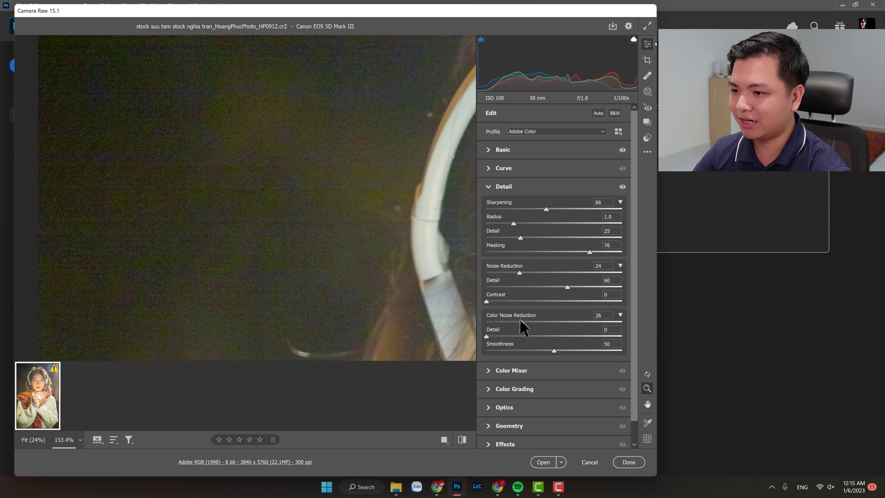
{"action": "left_click_drag", "start_coordinate": [531, 321], "coordinate": [461, 319]}
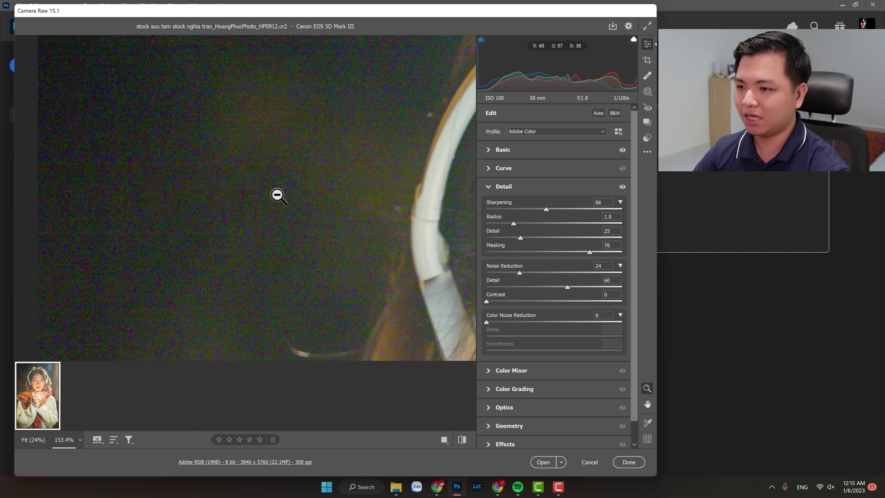
{"action": "left_click_drag", "start_coordinate": [279, 195], "coordinate": [286, 197]}
Test Color Noise Reduction values from 17 up to maximum and back to about 18.
{"action": "left_click", "coordinate": [496, 322]}
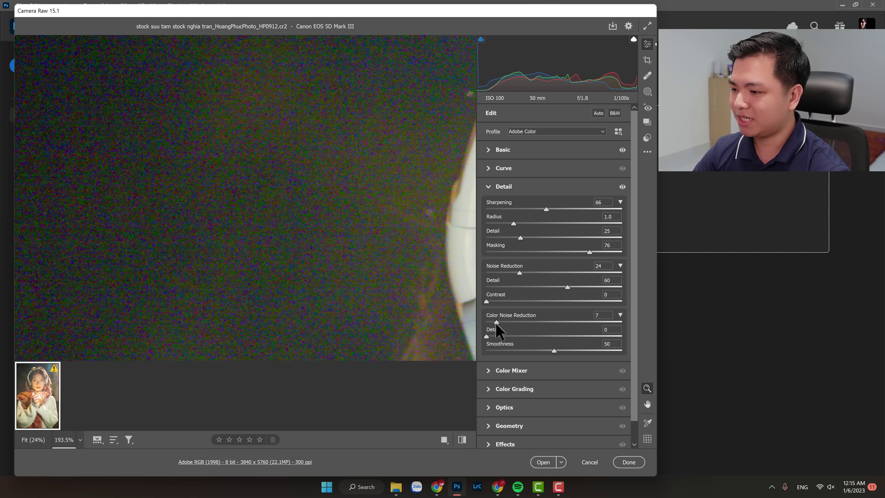
{"action": "left_click", "coordinate": [510, 322]}
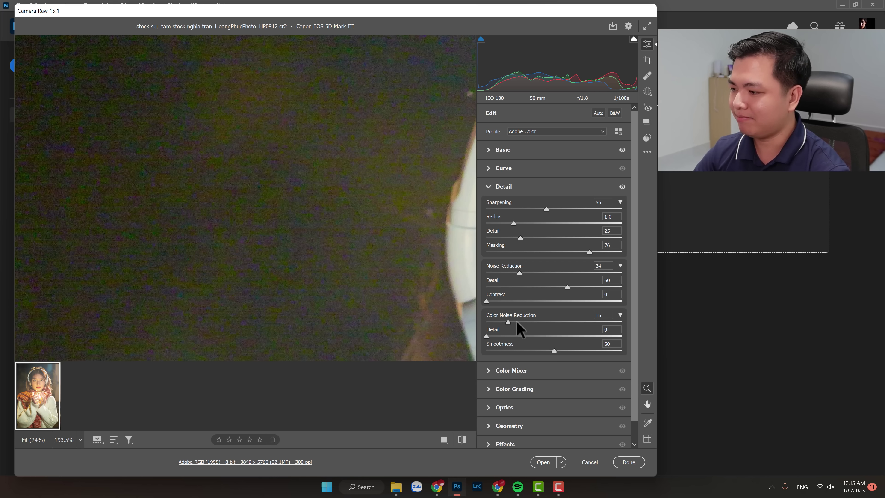
{"action": "left_click_drag", "start_coordinate": [517, 322], "coordinate": [532, 321]}
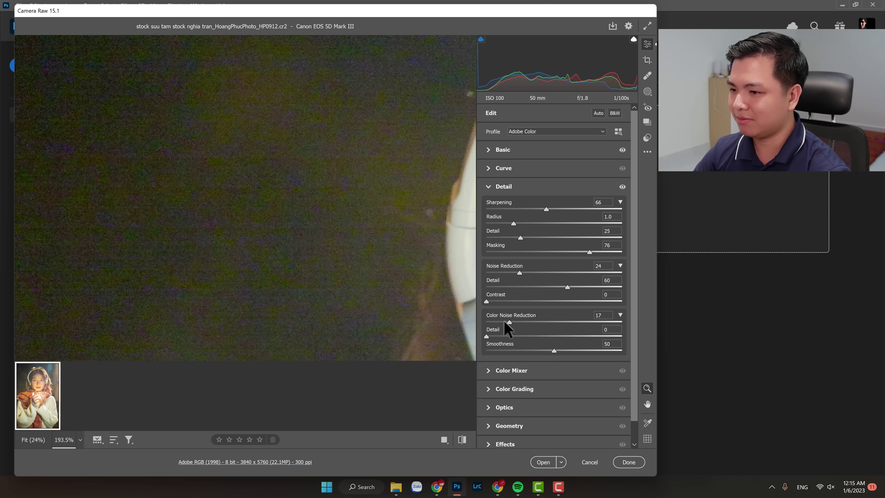
{"action": "left_click_drag", "start_coordinate": [615, 321], "coordinate": [637, 323]}
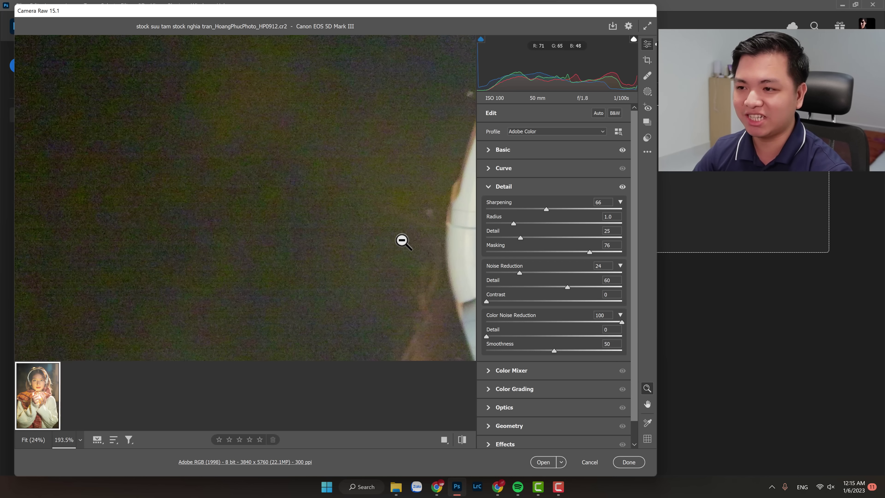
{"action": "left_click", "coordinate": [511, 321]}
{"action": "left_click_drag", "start_coordinate": [285, 168], "coordinate": [280, 184]}
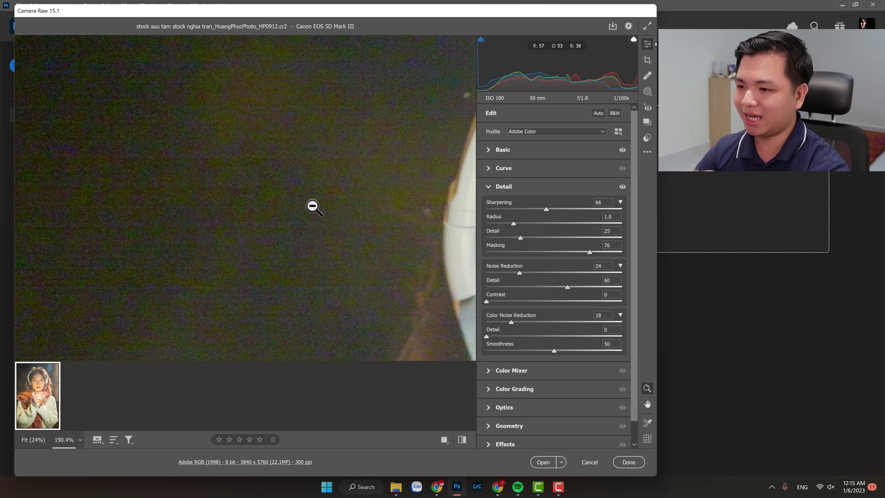
{"action": "scroll", "coordinate": [282, 205], "scroll_direction": "down", "scroll_amount": 5}
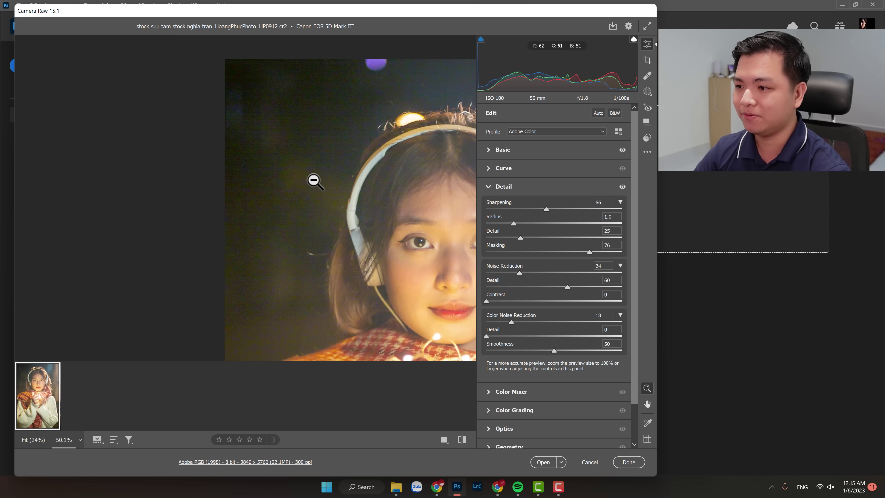
{"action": "left_click_drag", "start_coordinate": [315, 181], "coordinate": [365, 195]}
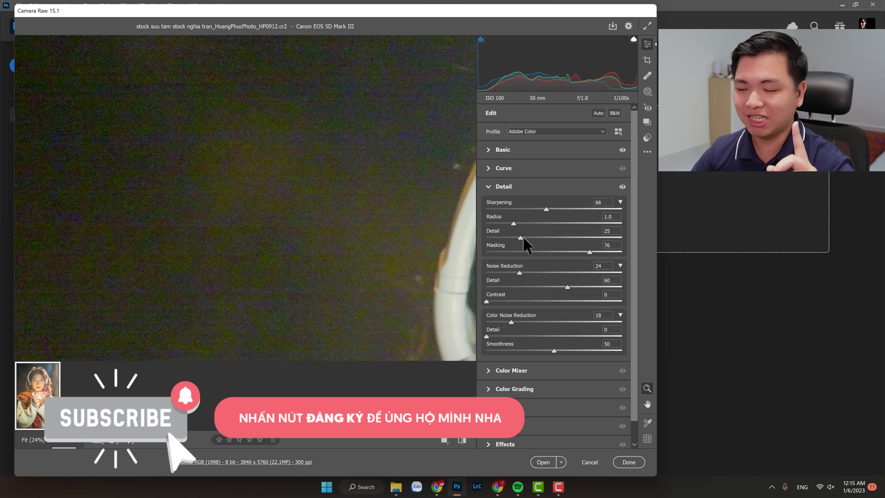
{"action": "left_click_drag", "start_coordinate": [511, 321], "coordinate": [508, 322]}
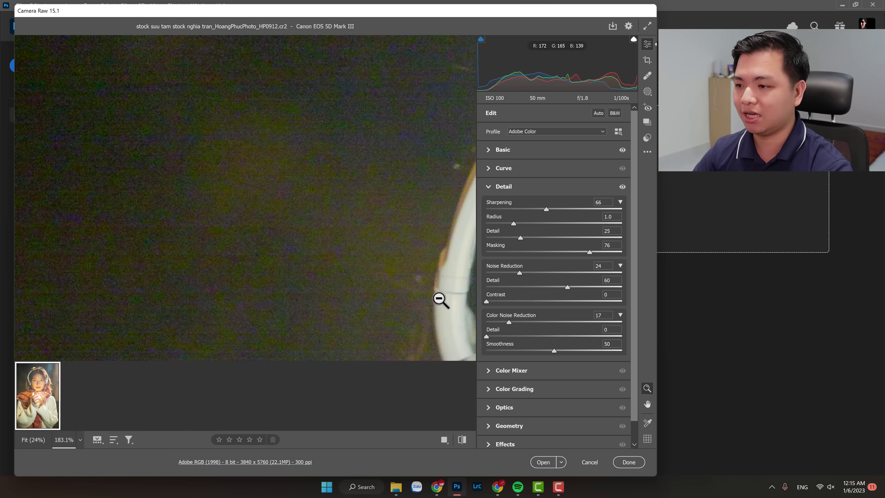
Settle Color Noise Reduction at 21, then frame the girl's headphone and eye.
{"action": "left_click_drag", "start_coordinate": [434, 302], "coordinate": [266, 216]}
{"action": "scroll", "coordinate": [266, 216], "scroll_direction": "down", "scroll_amount": 5}
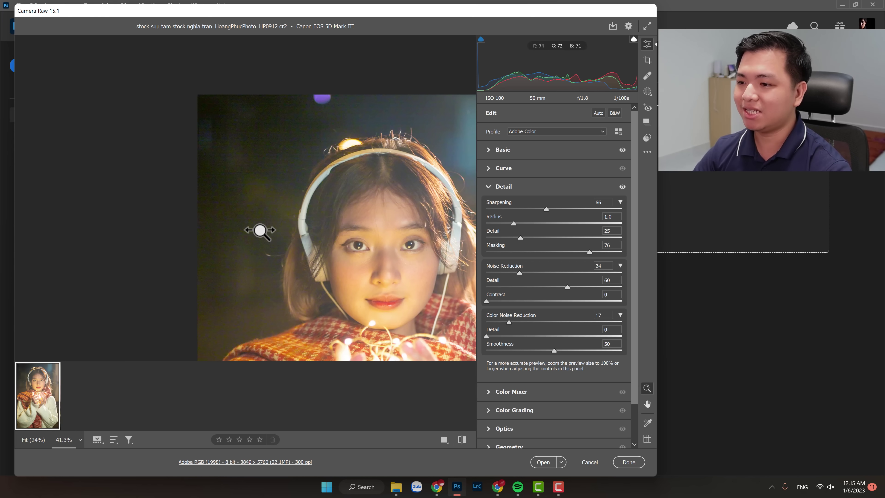
{"action": "scroll", "coordinate": [229, 270], "scroll_direction": "up", "scroll_amount": 2}
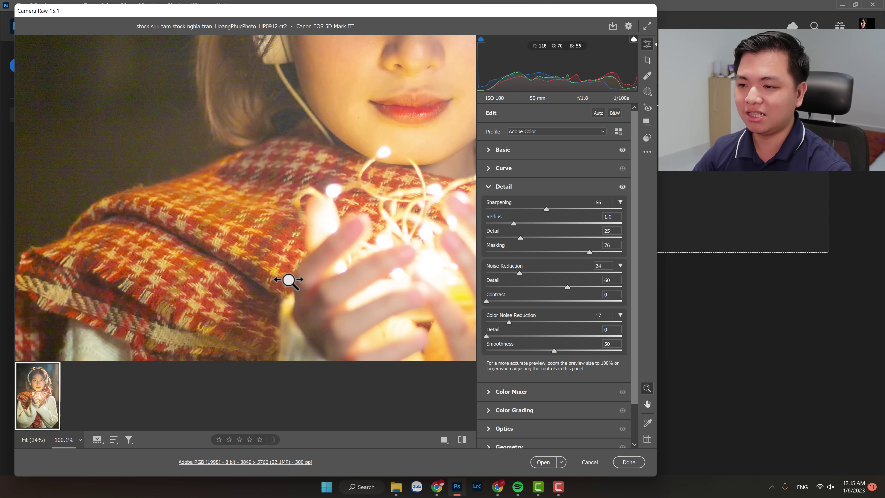
{"action": "scroll", "coordinate": [290, 279], "scroll_direction": "up", "scroll_amount": 1}
{"action": "scroll", "coordinate": [283, 280], "scroll_direction": "up", "scroll_amount": 1}
{"action": "scroll", "coordinate": [278, 281], "scroll_direction": "down", "scroll_amount": 4}
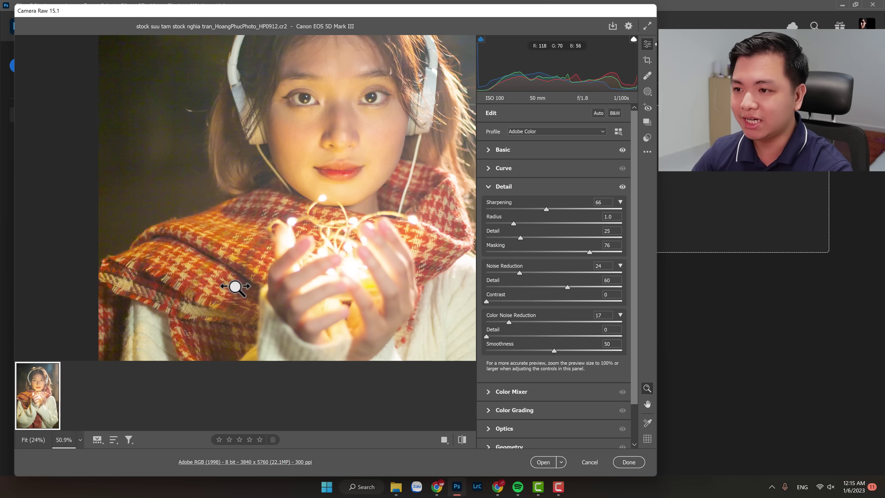
{"action": "left_click_drag", "start_coordinate": [239, 129], "coordinate": [307, 267]}
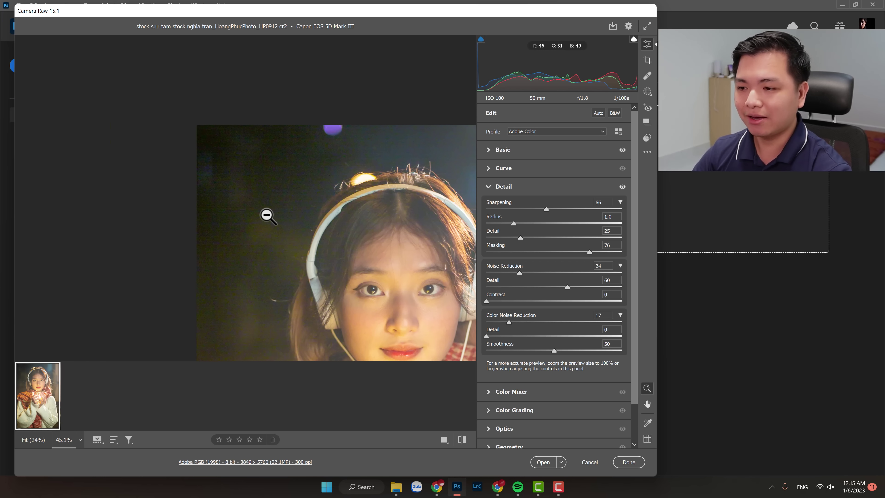
{"action": "scroll", "coordinate": [279, 218], "scroll_direction": "up", "scroll_amount": 2}
{"action": "scroll", "coordinate": [328, 258], "scroll_direction": "up", "scroll_amount": 1}
{"action": "scroll", "coordinate": [432, 289], "scroll_direction": "up", "scroll_amount": 1}
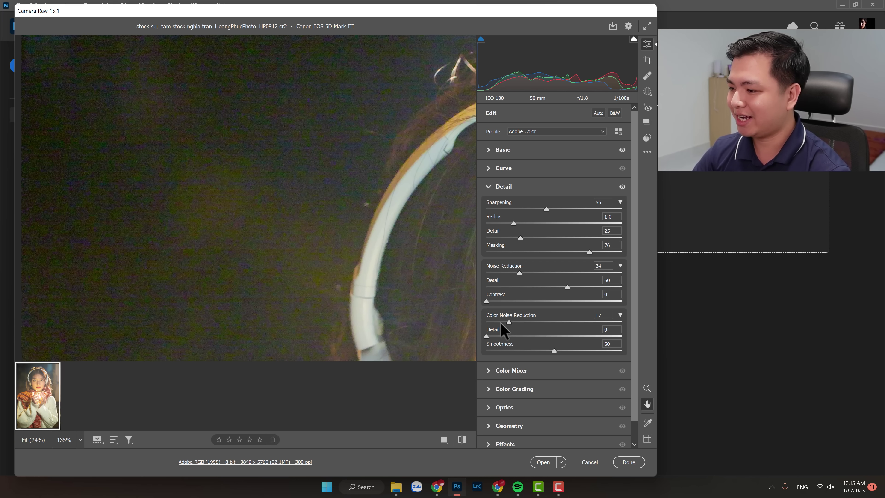
{"action": "mouse_move", "coordinate": [503, 323]}
{"action": "left_mouse_down"}
{"action": "mouse_move", "coordinate": [513, 321]}
{"action": "mouse_move", "coordinate": [493, 322]}
{"action": "left_mouse_up"}
{"action": "scroll", "coordinate": [211, 164], "scroll_direction": "up", "scroll_amount": 1}
{"action": "scroll", "coordinate": [270, 100], "scroll_direction": "up", "scroll_amount": 1}
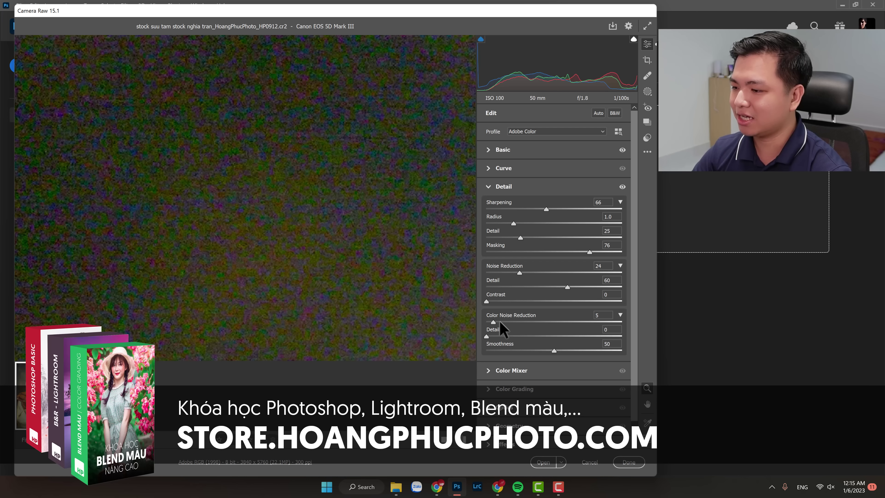
{"action": "left_click", "coordinate": [514, 322]}
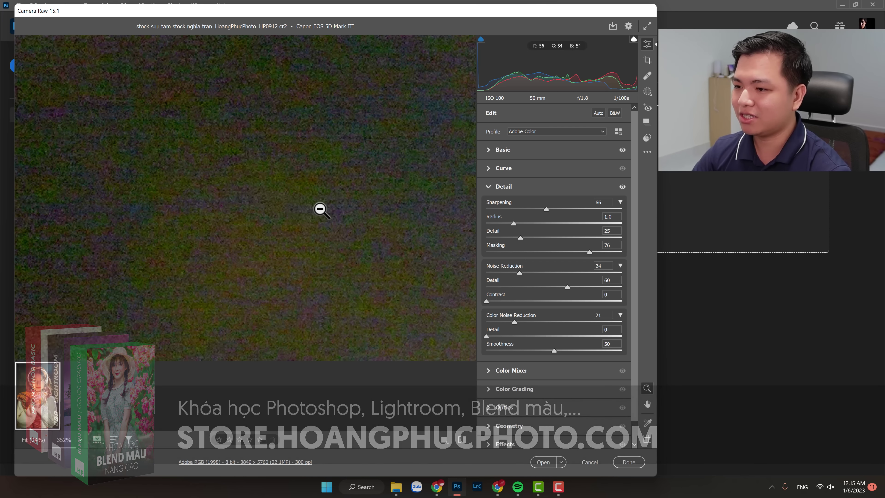
{"action": "left_click", "coordinate": [346, 216], "text": "alt"}
{"action": "mouse_move", "coordinate": [318, 218]}
{"action": "left_mouse_down"}
{"action": "mouse_move", "coordinate": [395, 277]}
{"action": "mouse_move", "coordinate": [320, 188]}
{"action": "left_mouse_up"}
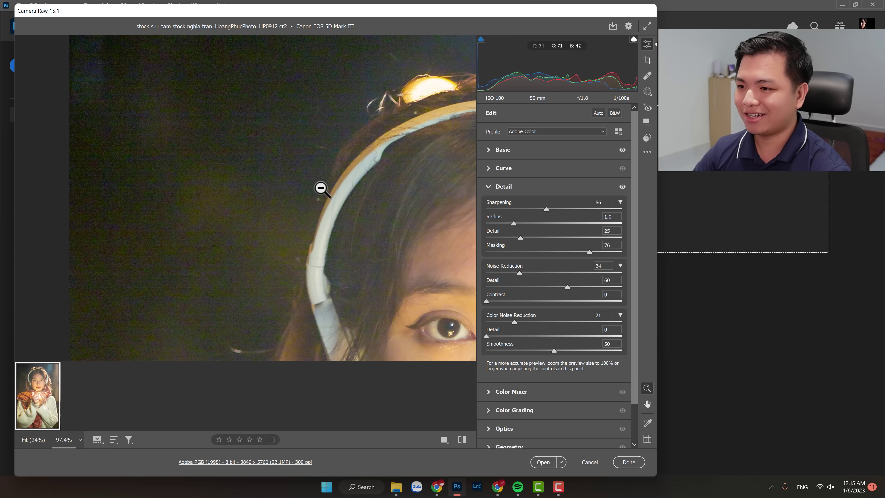
Lower Camera Raw Exposure from +3.35 to +1.95 in the Basic panel.
{"action": "left_click", "coordinate": [487, 150]}
{"action": "left_click", "coordinate": [556, 223]}
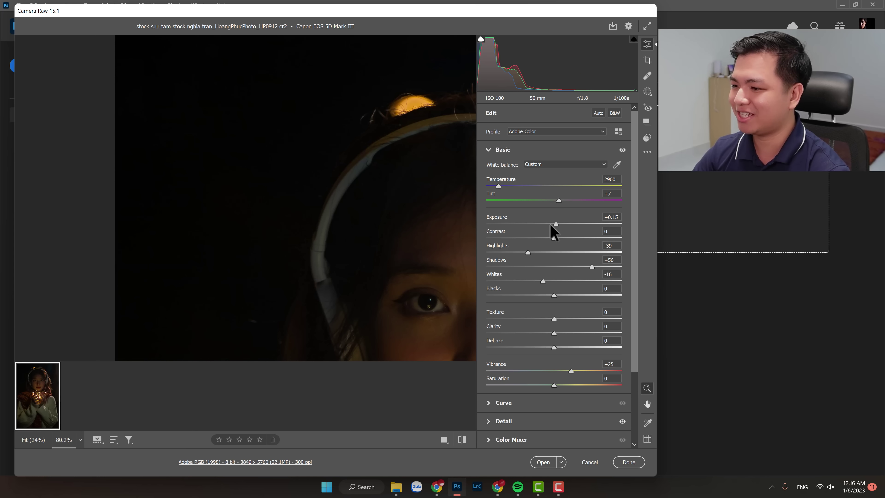
{"action": "left_click_drag", "start_coordinate": [563, 225], "coordinate": [580, 227]}
{"action": "mouse_move", "coordinate": [438, 217]}
{"action": "left_mouse_down"}
{"action": "mouse_move", "coordinate": [337, 180]}
{"action": "mouse_move", "coordinate": [292, 181]}
{"action": "left_mouse_up"}
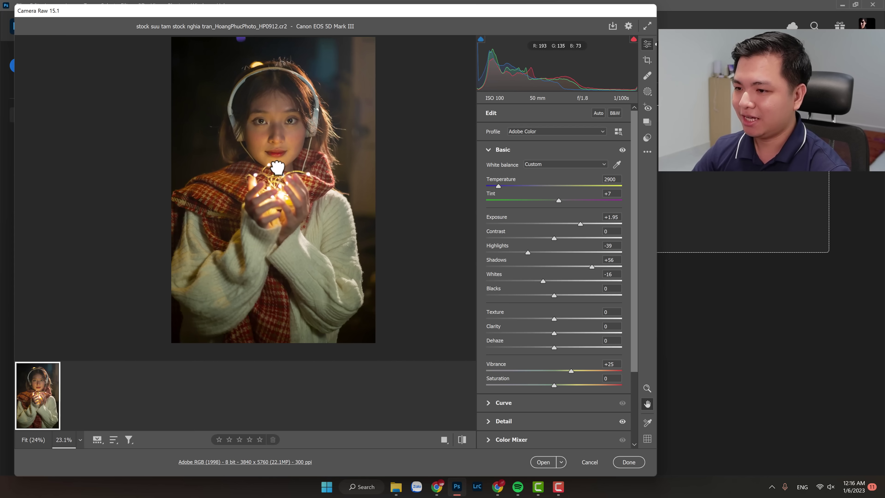
Toggle the before/after preview to compare the edit with the original.
{"action": "key", "text": "backslash"}
{"action": "key", "text": "backslash"}
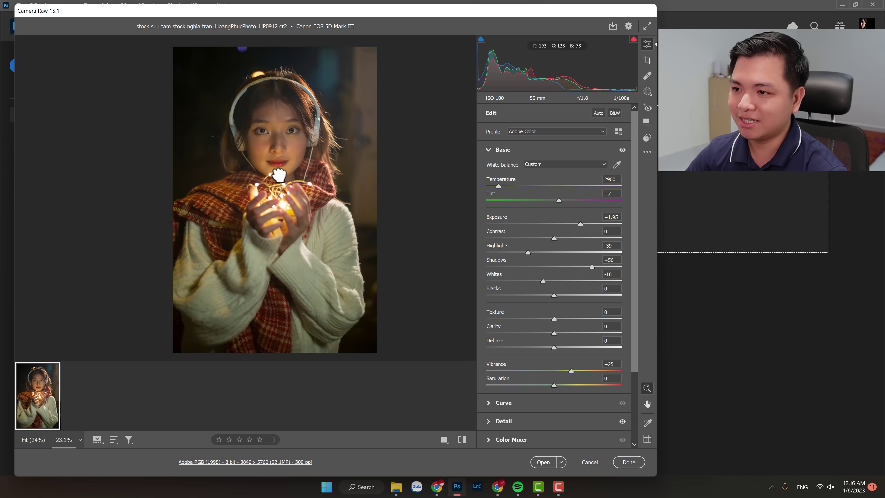
{"action": "key", "text": "backslash"}
{"action": "key", "text": "backslash"}
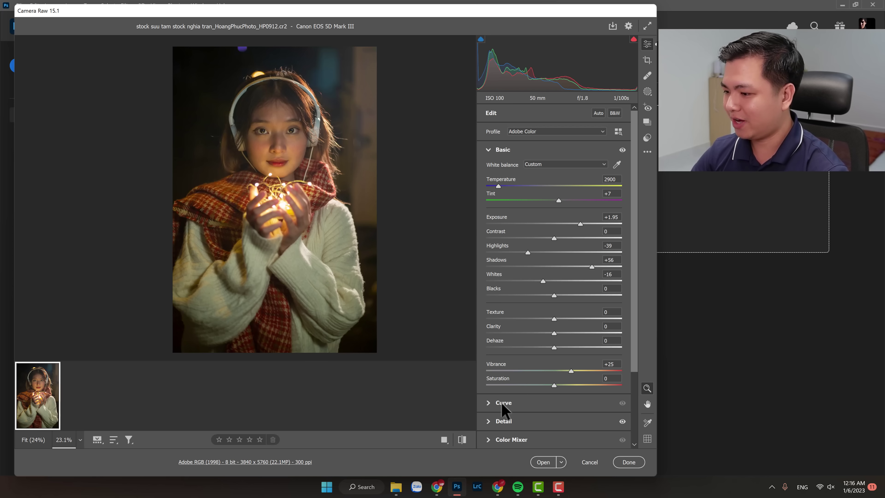
{"action": "scroll", "coordinate": [502, 418], "scroll_direction": "down", "scroll_amount": 3}
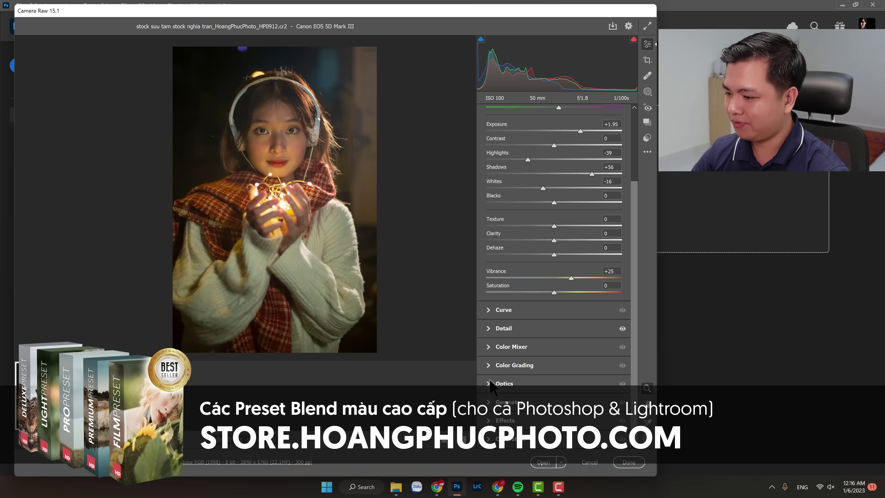
Compare lens profile corrections on and off, leave them off, and open the photo in Photoshop.
{"action": "left_click", "coordinate": [490, 383]}
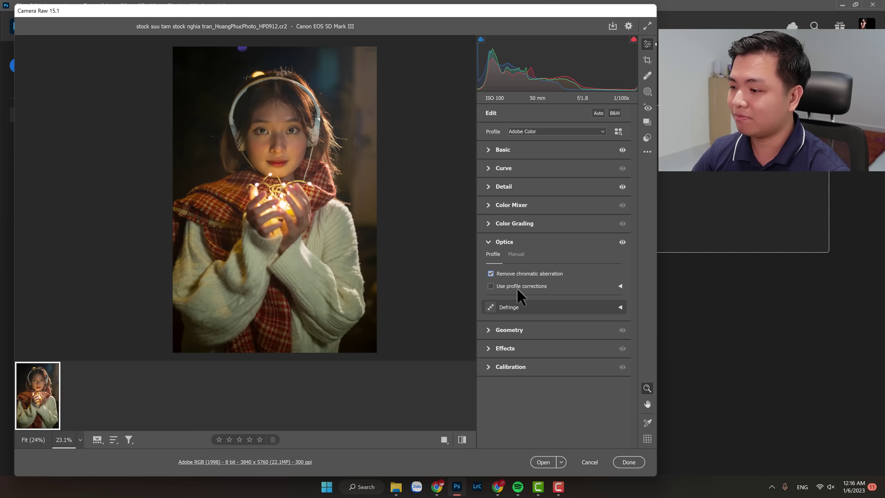
{"action": "left_click", "coordinate": [515, 287]}
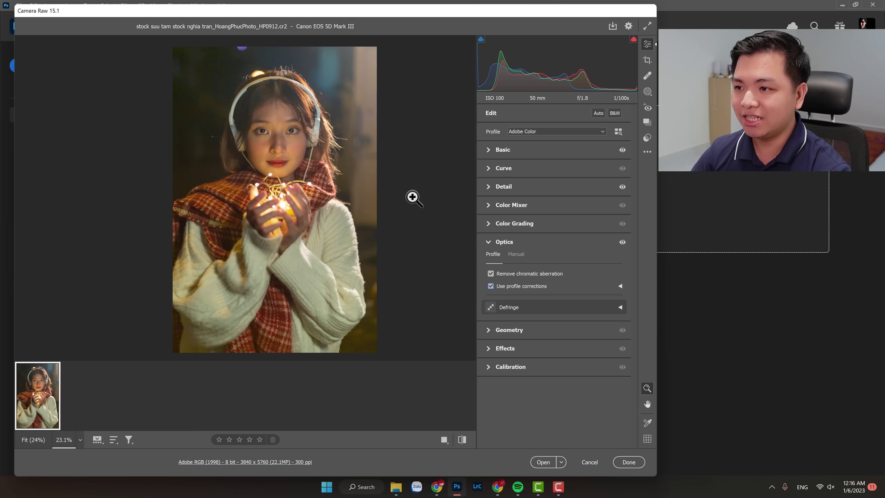
{"action": "left_click", "coordinate": [513, 287]}
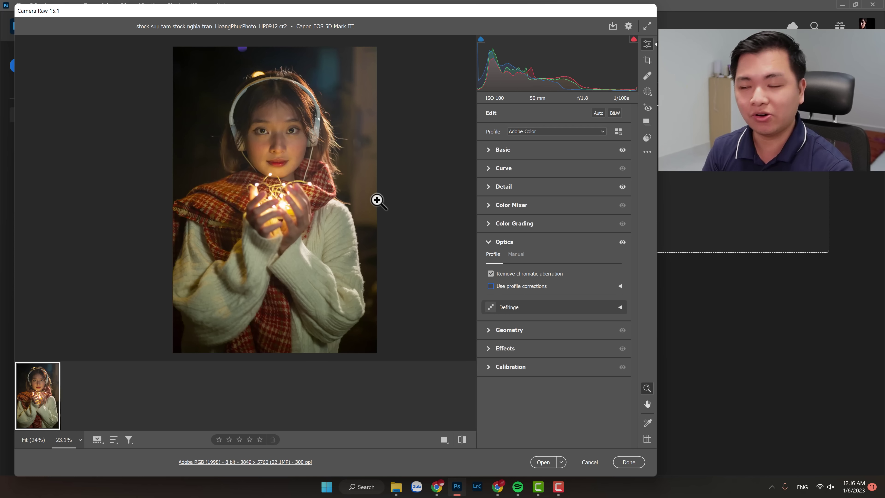
{"action": "left_click", "coordinate": [526, 292]}
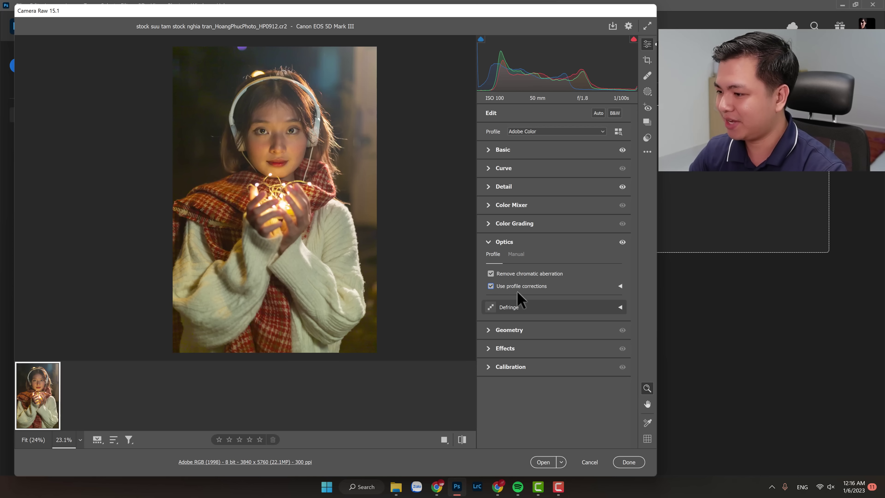
{"action": "left_click", "coordinate": [525, 289]}
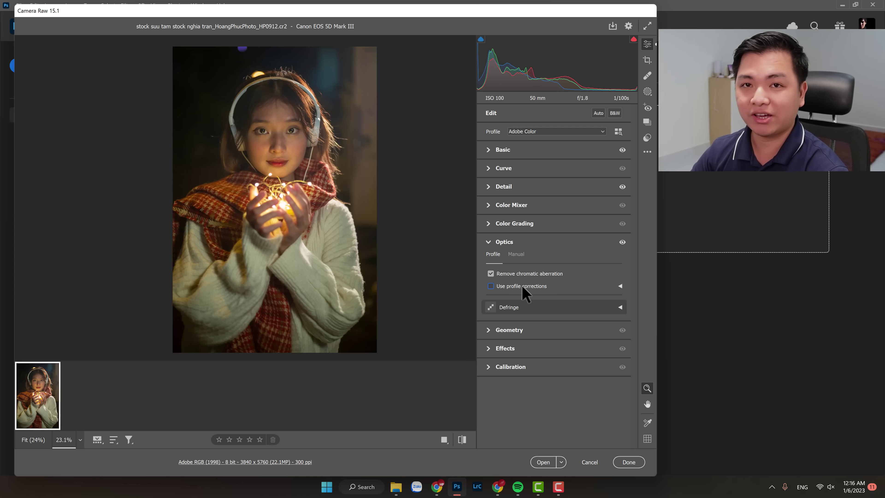
{"action": "left_click", "coordinate": [543, 461]}
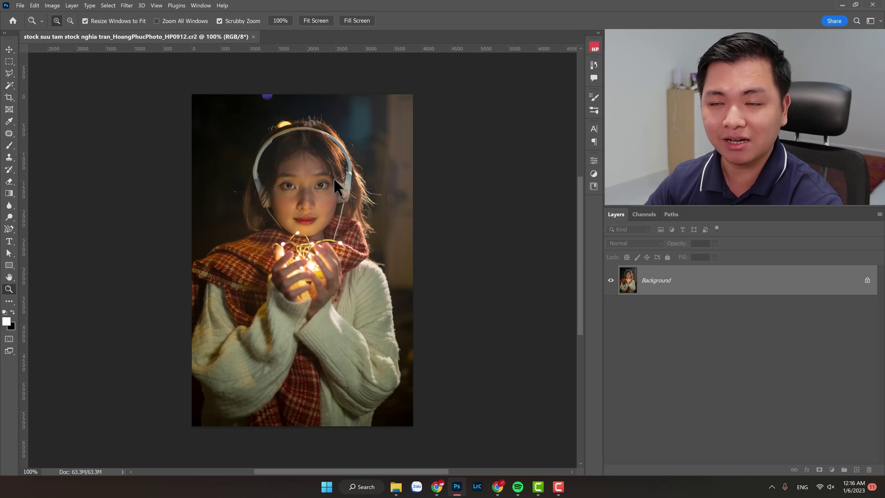
Zoom around the portrait, open the HP Quick Retouch panel, then switch to Chrome.
{"action": "left_click_drag", "start_coordinate": [322, 209], "coordinate": [330, 214]}
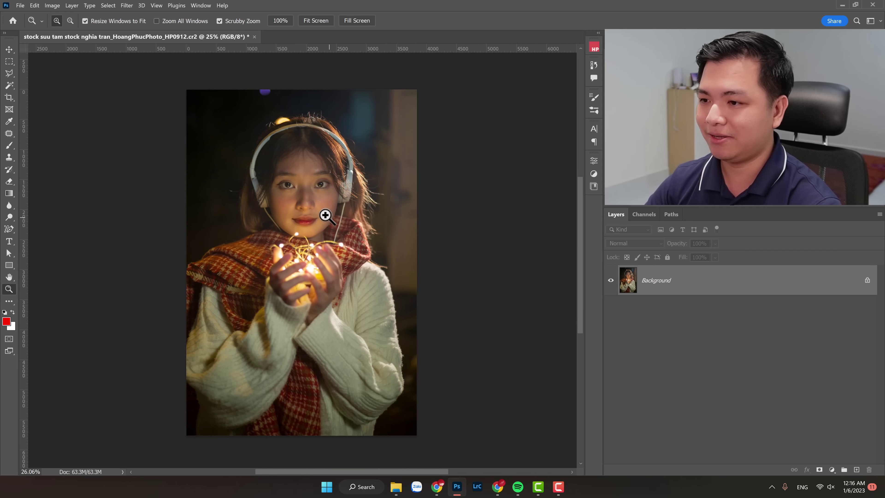
{"action": "scroll", "coordinate": [336, 148], "scroll_direction": "up", "scroll_amount": 1}
{"action": "scroll", "coordinate": [336, 149], "scroll_direction": "down", "scroll_amount": 2}
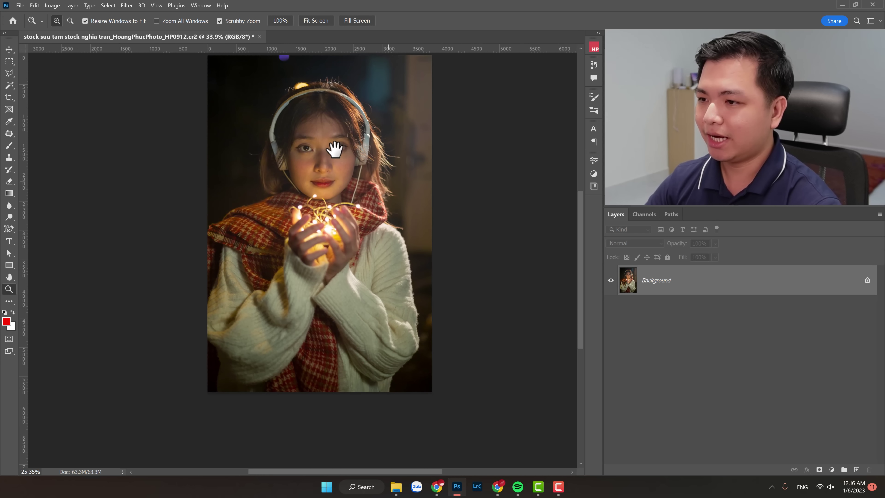
{"action": "scroll", "coordinate": [340, 148], "scroll_direction": "up", "scroll_amount": 2}
{"action": "scroll", "coordinate": [347, 134], "scroll_direction": "up", "scroll_amount": 4}
{"action": "scroll", "coordinate": [347, 134], "scroll_direction": "down", "scroll_amount": 3}
{"action": "scroll", "coordinate": [322, 142], "scroll_direction": "down", "scroll_amount": 3}
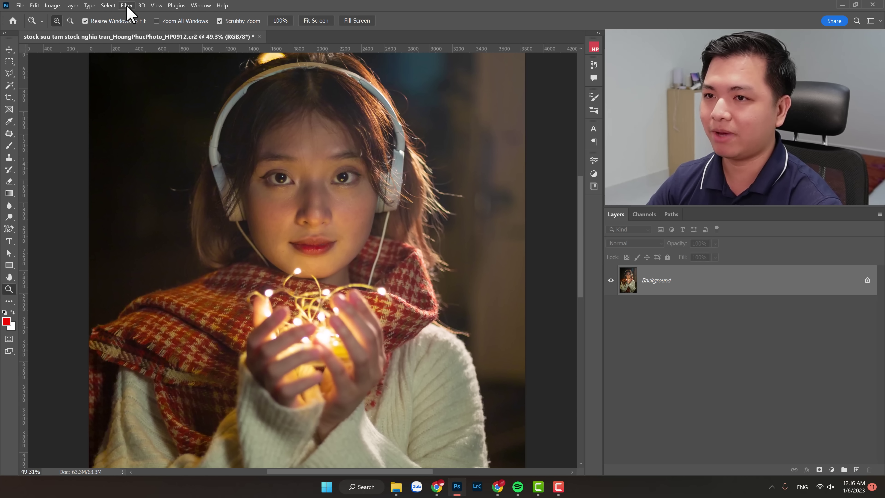
{"action": "left_click", "coordinate": [594, 47]}
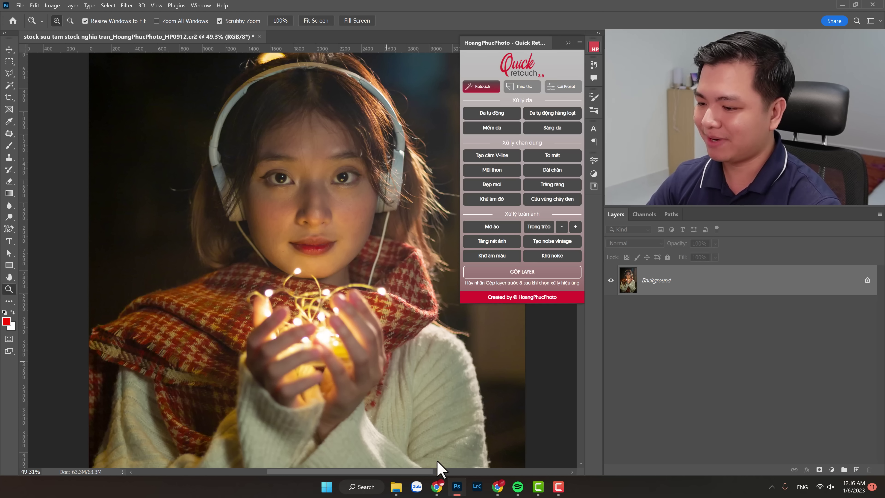
{"action": "left_click", "coordinate": [436, 486]}
Load store.hoangphucphoto.com and scroll to the PRESET & CÔNG CỤ Quick Retouch 3.0 listing.
{"action": "left_click", "coordinate": [307, 24]}
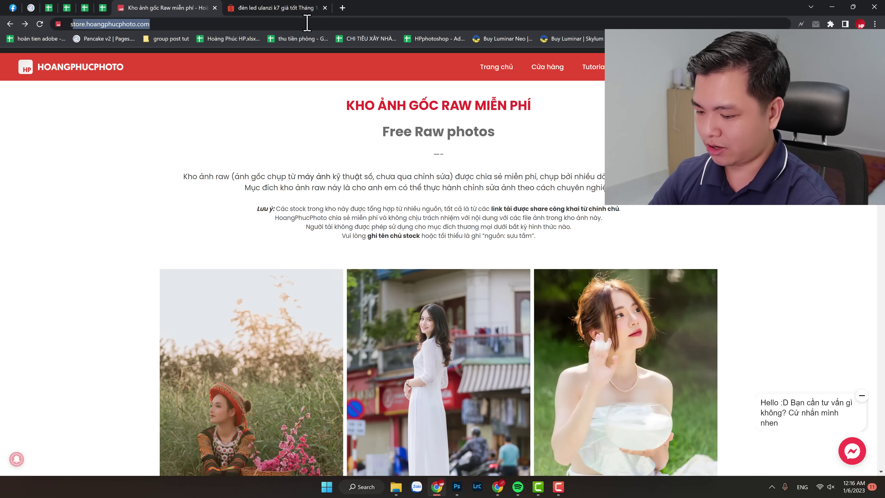
{"action": "type", "text": "store.hoang"}
{"action": "key", "text": "Return"}
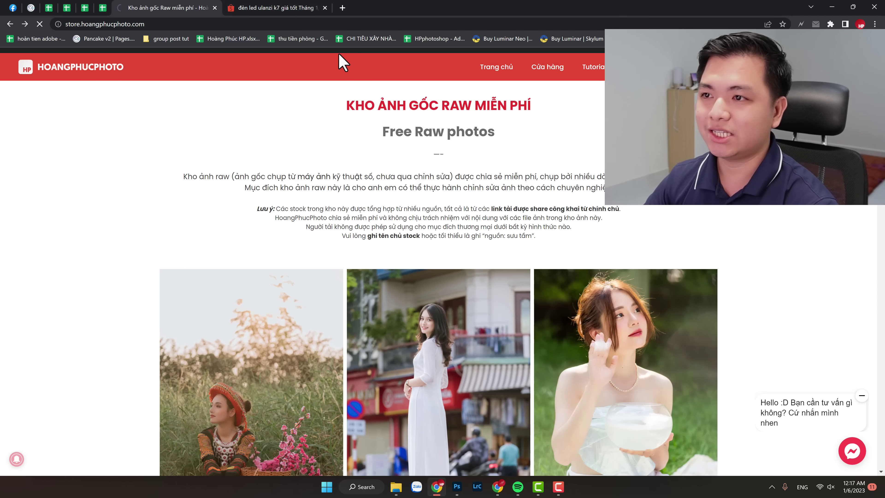
{"action": "scroll", "coordinate": [142, 255], "scroll_direction": "down", "scroll_amount": 5}
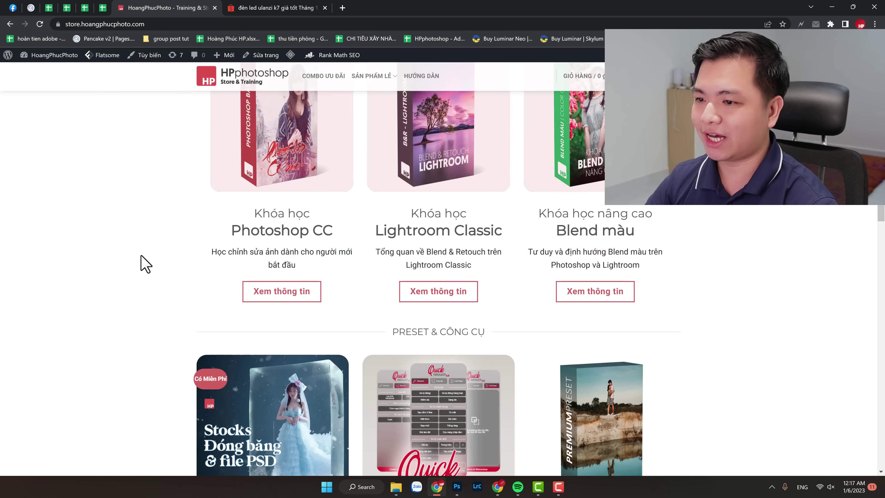
{"action": "scroll", "coordinate": [141, 256], "scroll_direction": "down", "scroll_amount": 5}
{"action": "scroll", "coordinate": [146, 264], "scroll_direction": "up", "scroll_amount": 5}
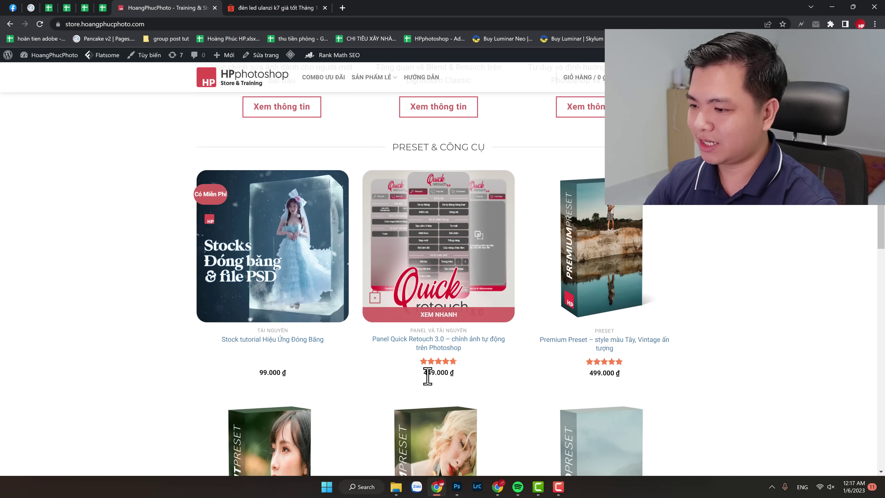
{"action": "scroll", "coordinate": [142, 315], "scroll_direction": "down", "scroll_amount": 3}
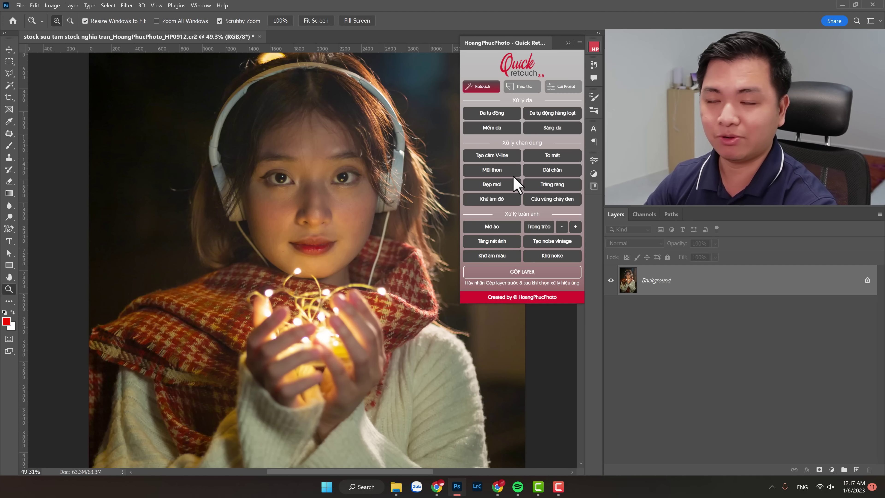
Apply Quick Retouch's Tăng nét ảnh sharpening and zoom into the face to inspect it.
{"action": "left_click", "coordinate": [507, 244]}
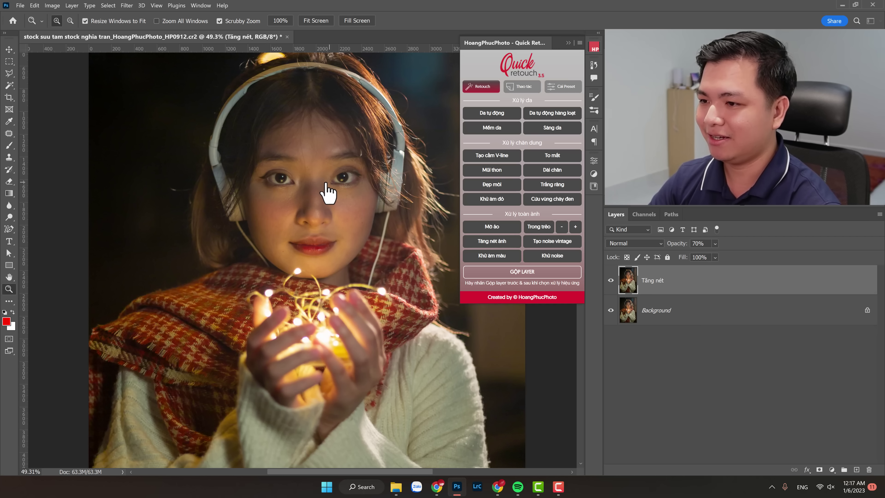
{"action": "left_click_drag", "start_coordinate": [327, 191], "coordinate": [349, 195]}
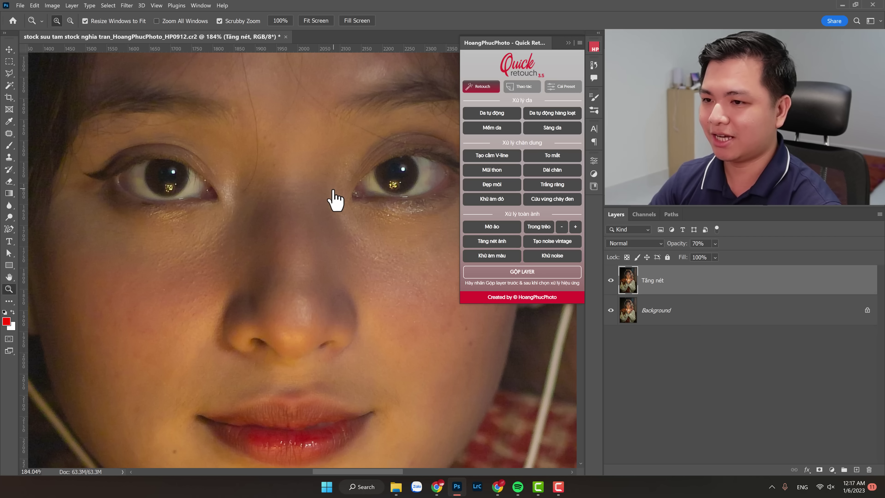
{"action": "mouse_move", "coordinate": [336, 198]}
{"action": "left_mouse_down"}
{"action": "mouse_move", "coordinate": [296, 211]}
{"action": "mouse_move", "coordinate": [340, 233]}
{"action": "mouse_move", "coordinate": [322, 234]}
{"action": "left_mouse_up"}
Replace the Tăng nét layer with a duplicate of Background as Layer 1.
{"action": "left_click", "coordinate": [568, 42]}
{"action": "mouse_move", "coordinate": [316, 225]}
{"action": "left_mouse_down"}
{"action": "mouse_move", "coordinate": [351, 154]}
{"action": "mouse_move", "coordinate": [340, 155]}
{"action": "mouse_move", "coordinate": [346, 148]}
{"action": "left_mouse_up"}
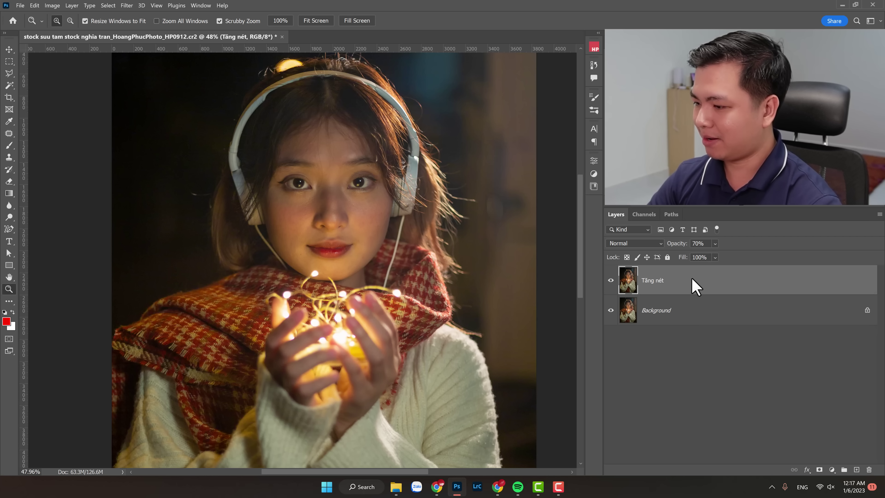
{"action": "key", "text": "Delete"}
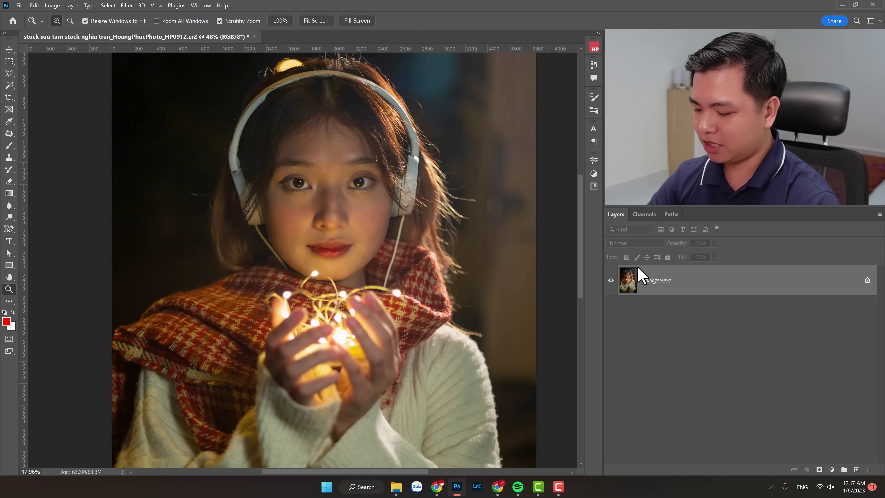
{"action": "key", "text": "ctrl+j"}
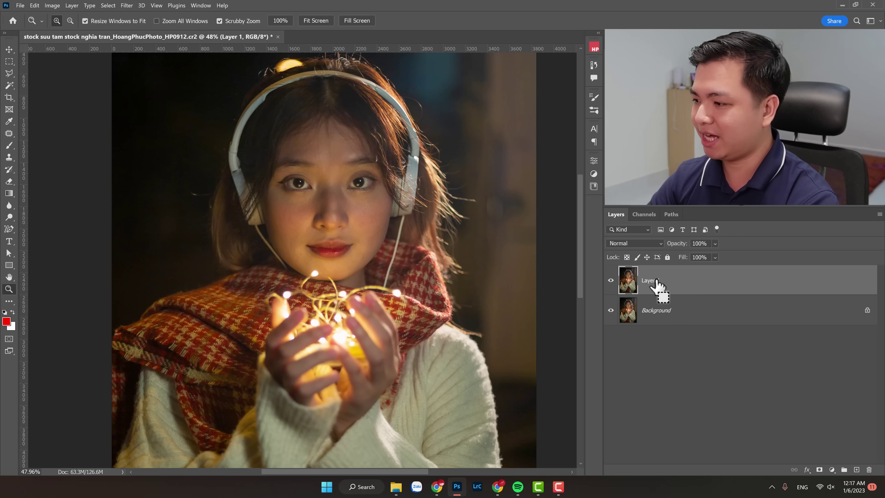
Set Layer 1 to Screen blend mode at 30% opacity and fit the photo on screen.
{"action": "left_click", "coordinate": [652, 243]}
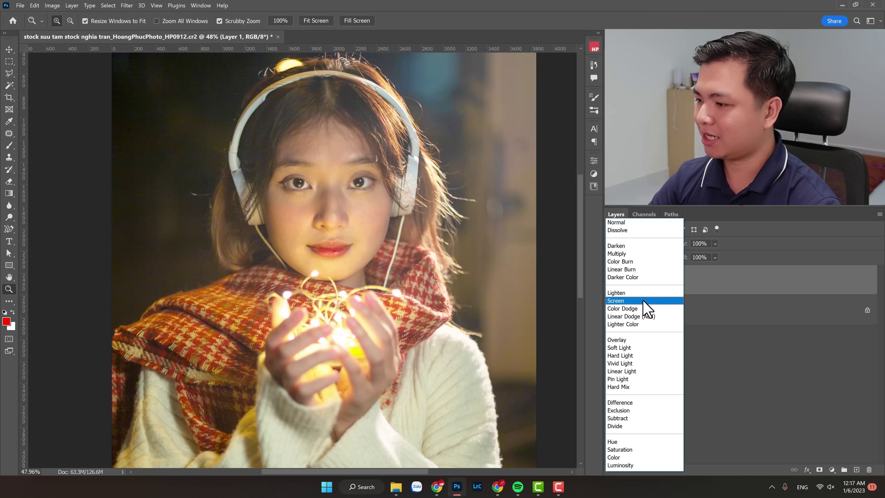
{"action": "left_click", "coordinate": [645, 302]}
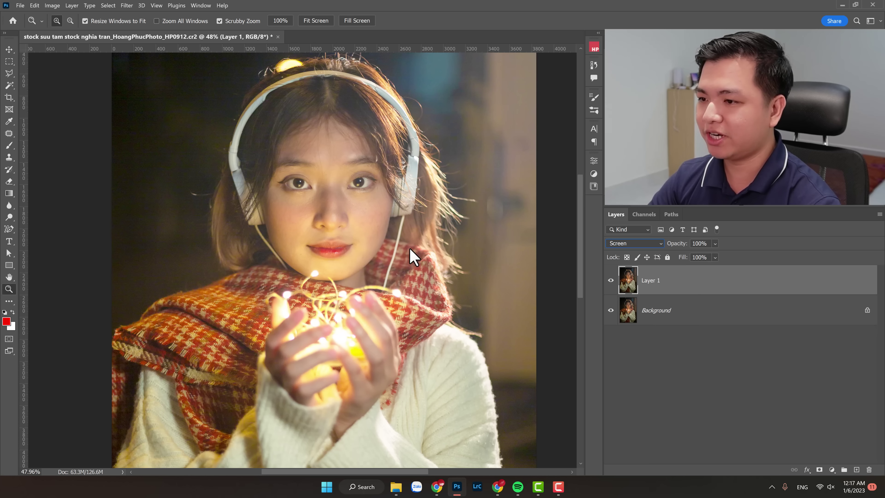
{"action": "key", "text": "ctrl+minus"}
{"action": "key", "text": "ctrl+0"}
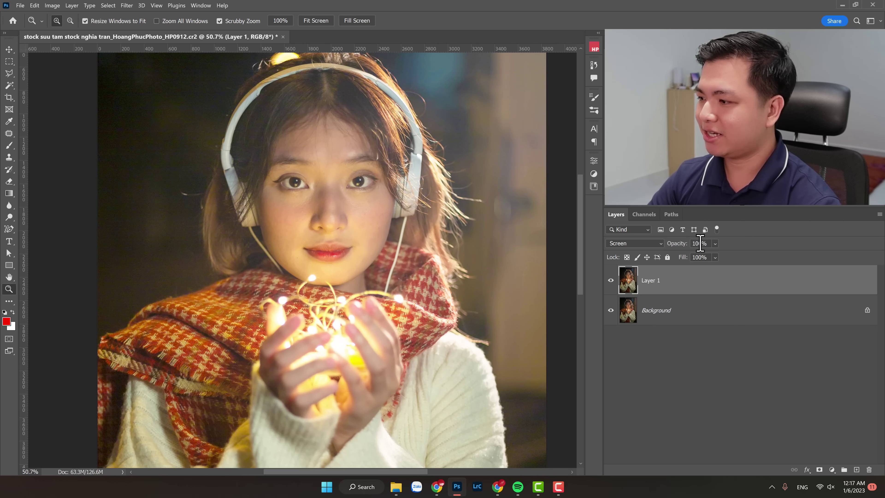
{"action": "left_click_drag", "start_coordinate": [680, 246], "coordinate": [650, 250]}
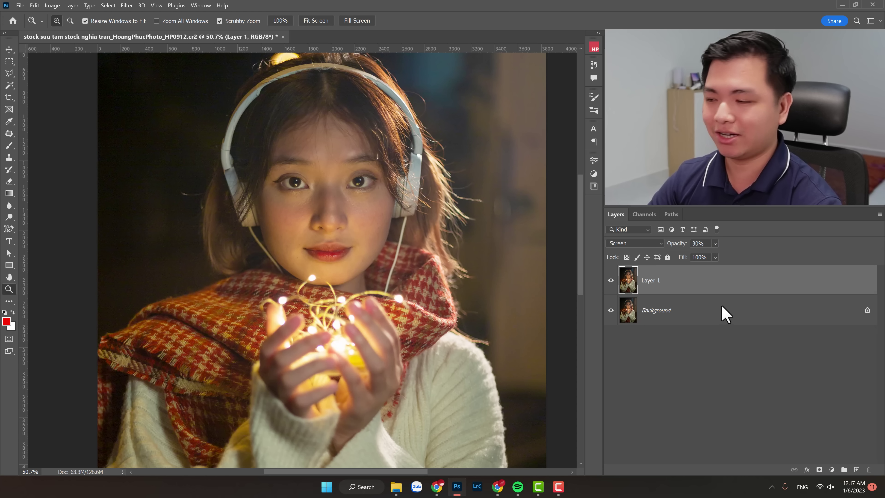
{"action": "left_click", "coordinate": [715, 295]}
{"action": "right_click", "coordinate": [720, 285]}
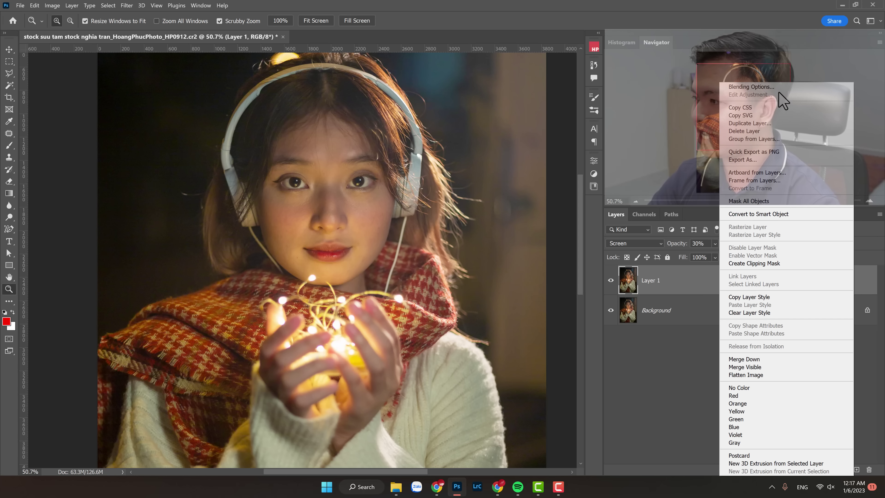
{"action": "left_click", "coordinate": [691, 331]}
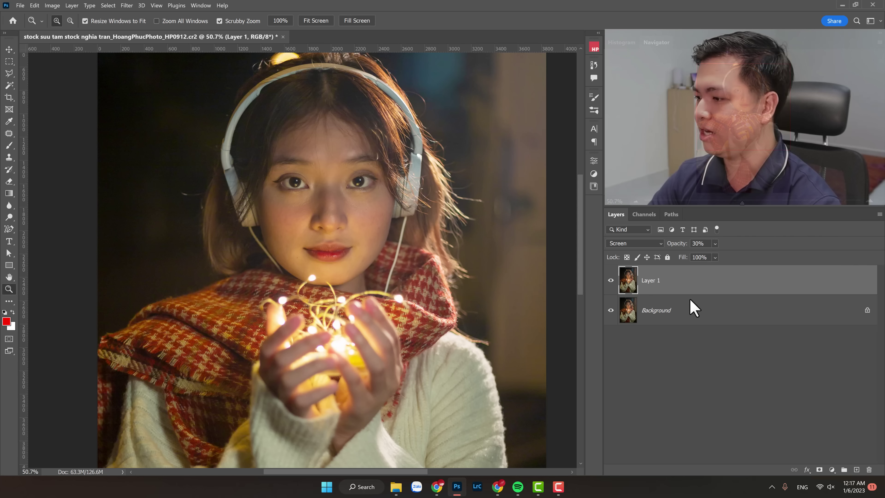
In Layer 1's Blending Options, split the Gray Current Layer Blend If handles to fade out dark tones.
{"action": "double_click", "coordinate": [721, 279]}
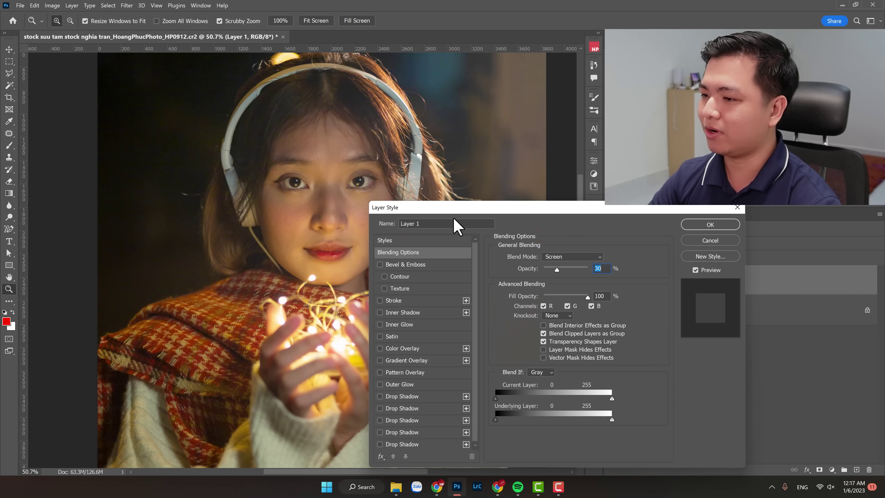
{"action": "left_click_drag", "start_coordinate": [517, 209], "coordinate": [350, 106]}
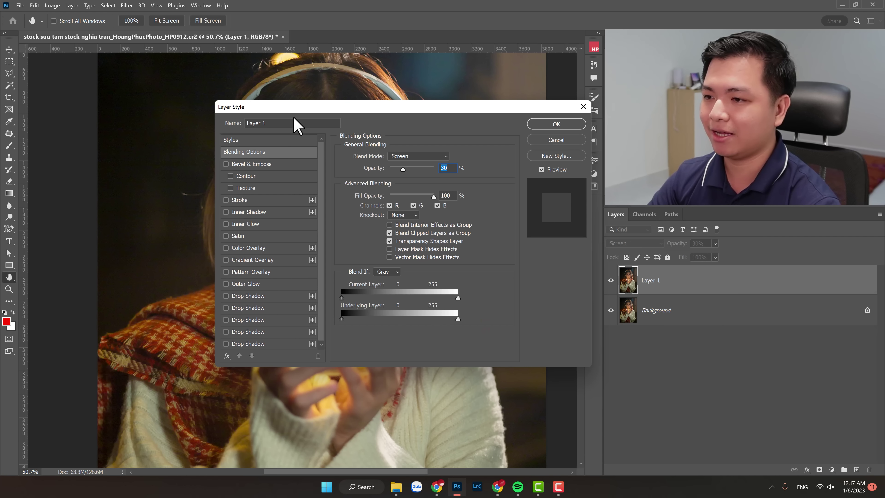
{"action": "left_click_drag", "start_coordinate": [418, 110], "coordinate": [607, 214]}
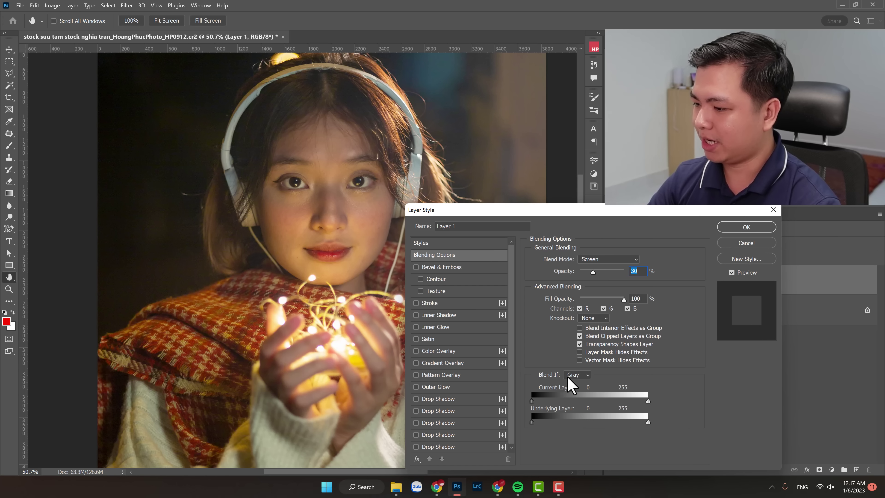
{"action": "left_click", "coordinate": [574, 376]}
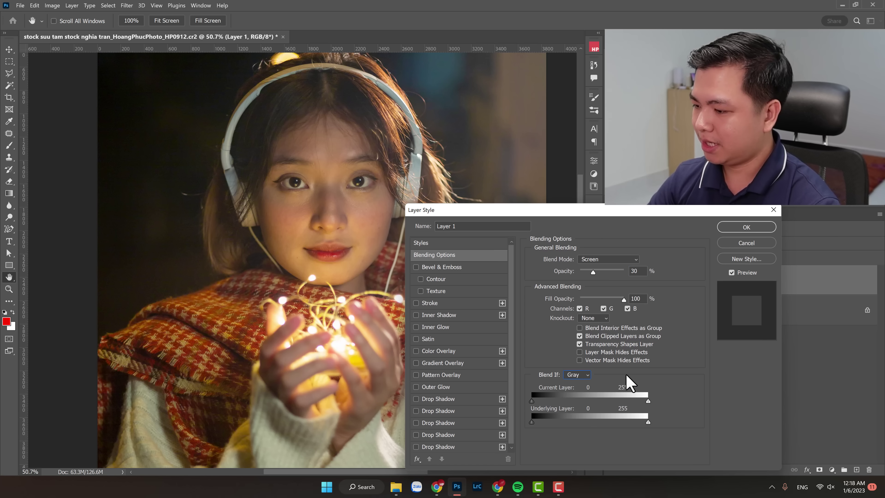
{"action": "key", "text": "alt"}
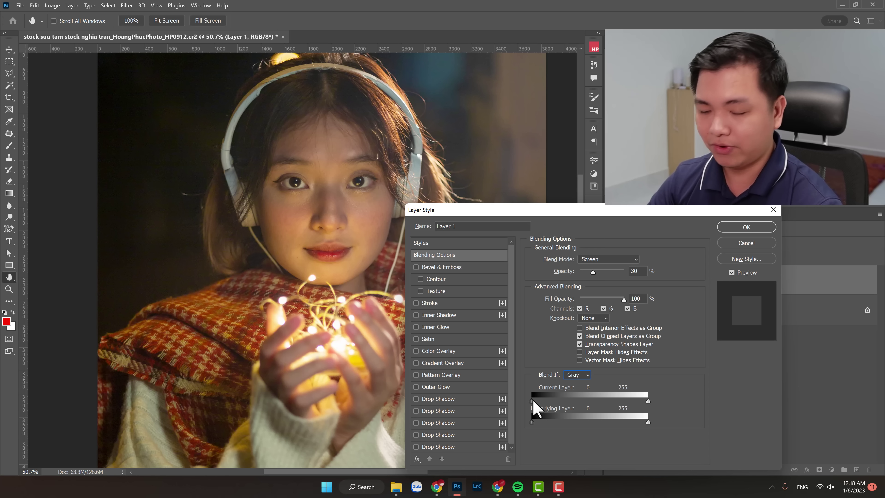
{"action": "key", "text": "alt"}
{"action": "mouse_move", "coordinate": [537, 401]}
{"action": "left_mouse_down"}
{"action": "mouse_move", "coordinate": [609, 401]}
{"action": "mouse_move", "coordinate": [581, 401]}
{"action": "left_mouse_up"}
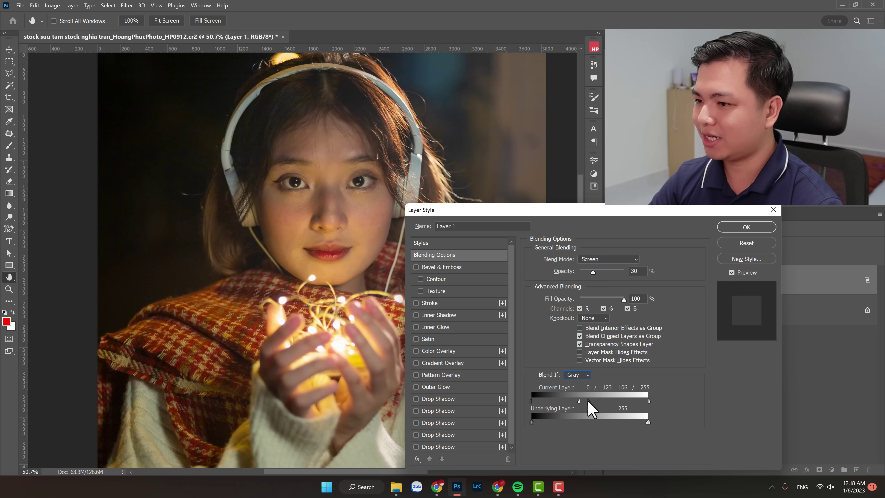
{"action": "mouse_move", "coordinate": [603, 401]}
{"action": "left_mouse_down"}
{"action": "mouse_move", "coordinate": [615, 400]}
{"action": "mouse_move", "coordinate": [593, 400]}
{"action": "left_mouse_up"}
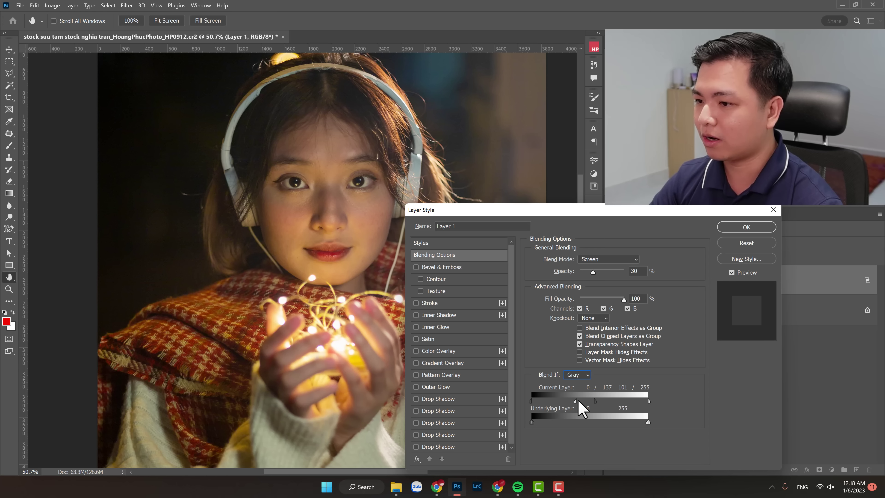
{"action": "left_click", "coordinate": [731, 272]}
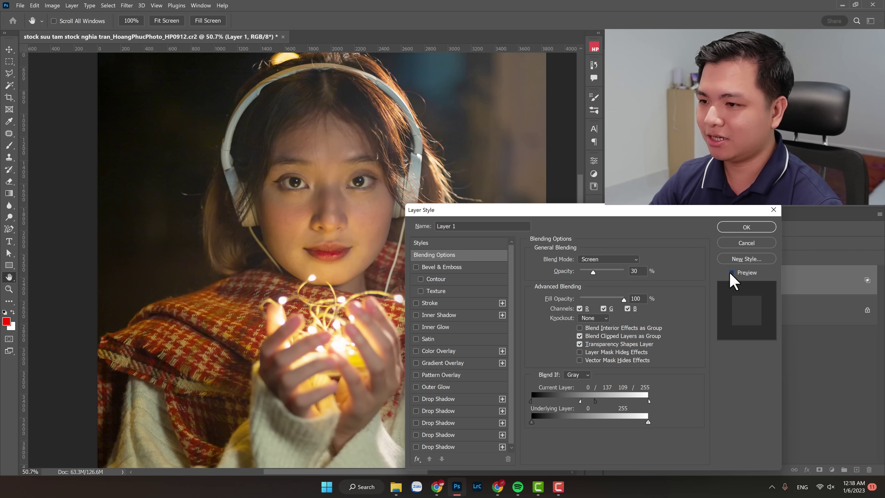
{"action": "left_click", "coordinate": [732, 273]}
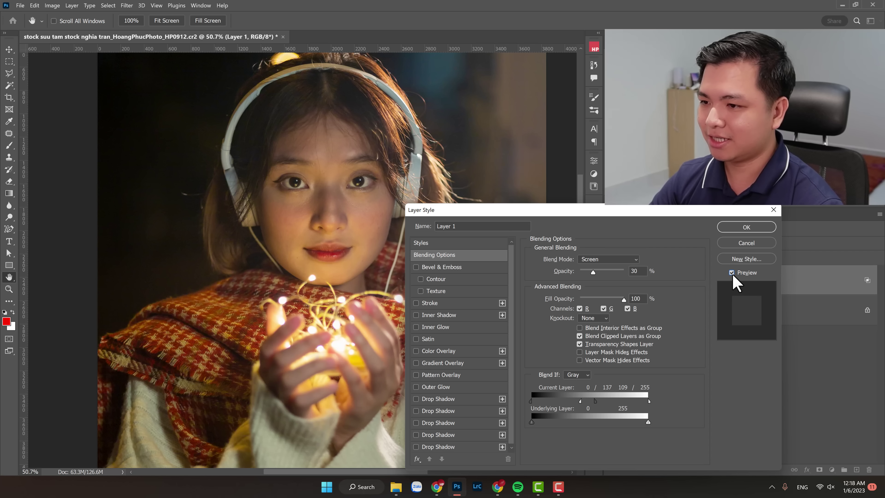
Refine the Current Layer Blend If split to 0/62 and 126/229 and apply.
{"action": "key", "text": "alt"}
{"action": "mouse_move", "coordinate": [593, 400]}
{"action": "left_mouse_down"}
{"action": "mouse_move", "coordinate": [609, 399]}
{"action": "mouse_move", "coordinate": [563, 397]}
{"action": "mouse_move", "coordinate": [643, 400]}
{"action": "mouse_move", "coordinate": [635, 401]}
{"action": "left_mouse_up"}
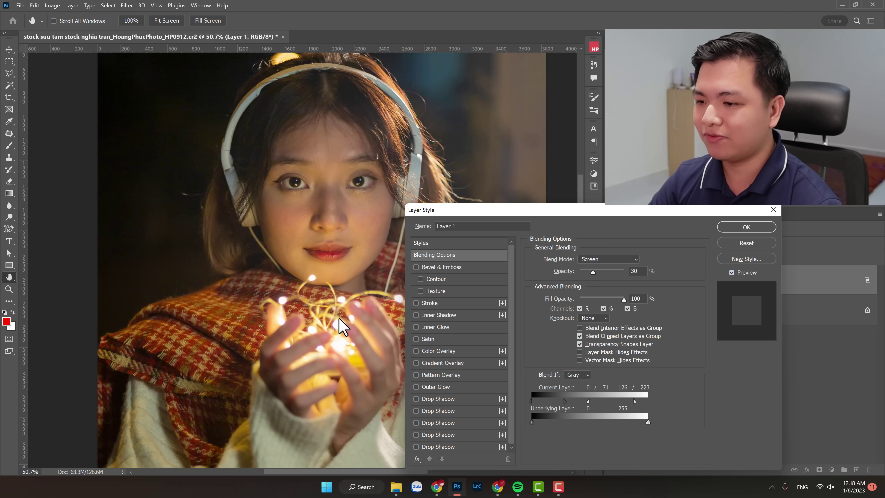
{"action": "left_click_drag", "start_coordinate": [634, 401], "coordinate": [637, 401]}
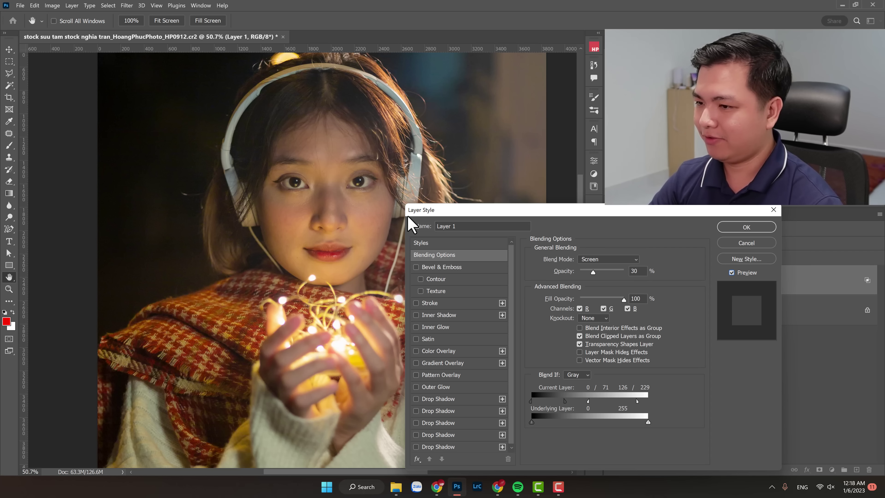
{"action": "left_click", "coordinate": [740, 273]}
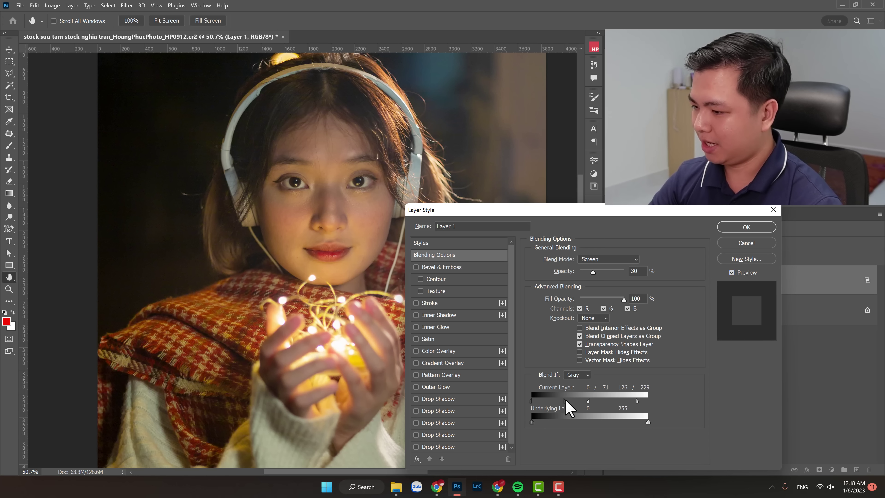
{"action": "left_click_drag", "start_coordinate": [585, 401], "coordinate": [561, 401]}
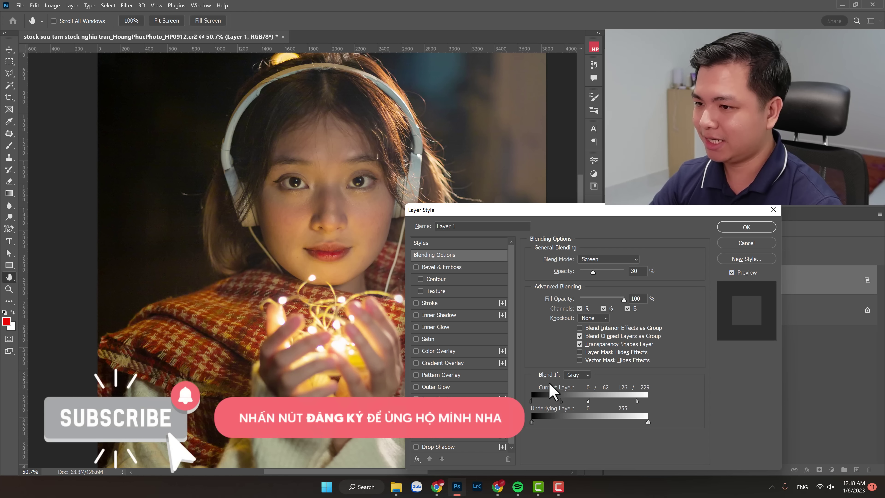
{"action": "left_click", "coordinate": [731, 228]}
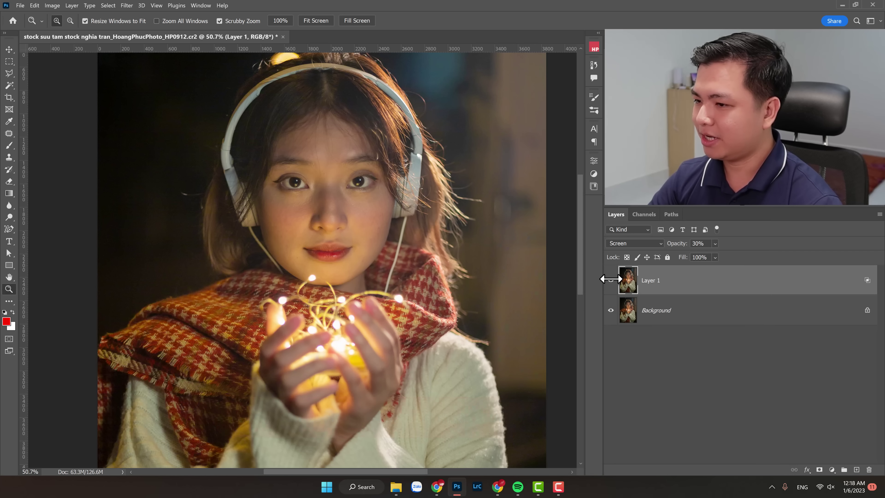
Hide the glow layer behind a black mask and select a size 900 white brush.
{"action": "left_click", "coordinate": [610, 280]}
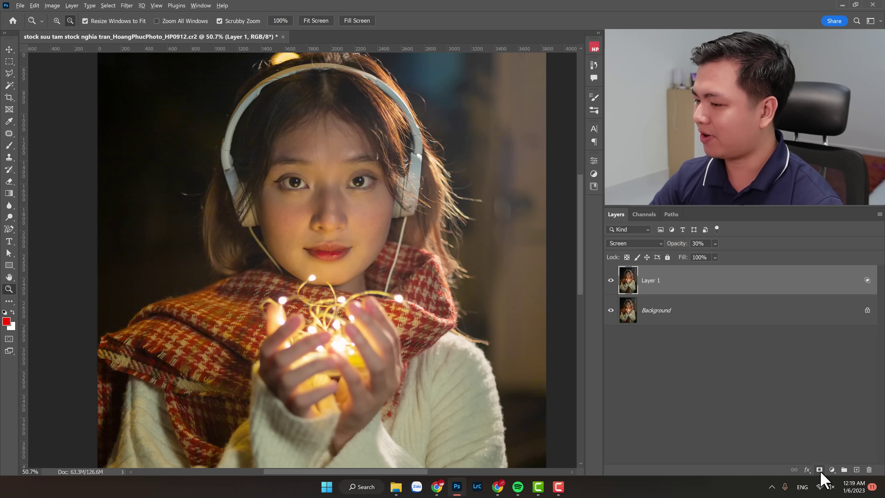
{"action": "left_click", "coordinate": [819, 469], "text": "alt"}
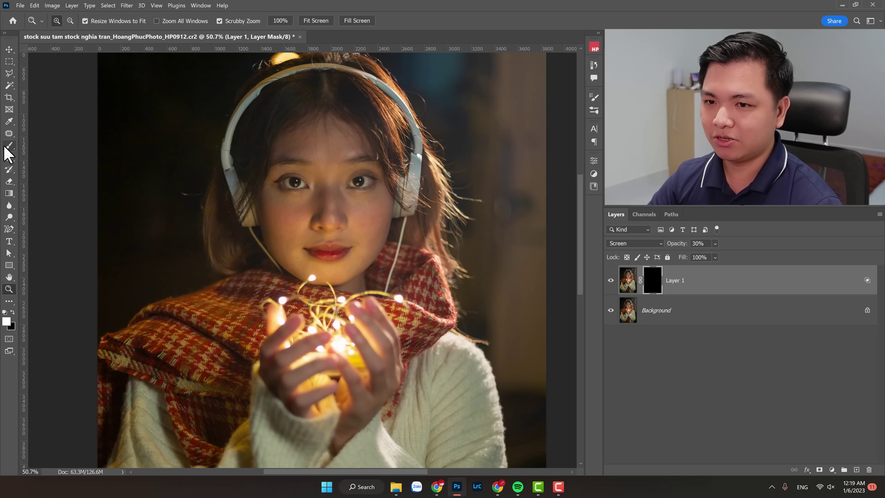
{"action": "left_click", "coordinate": [5, 148]}
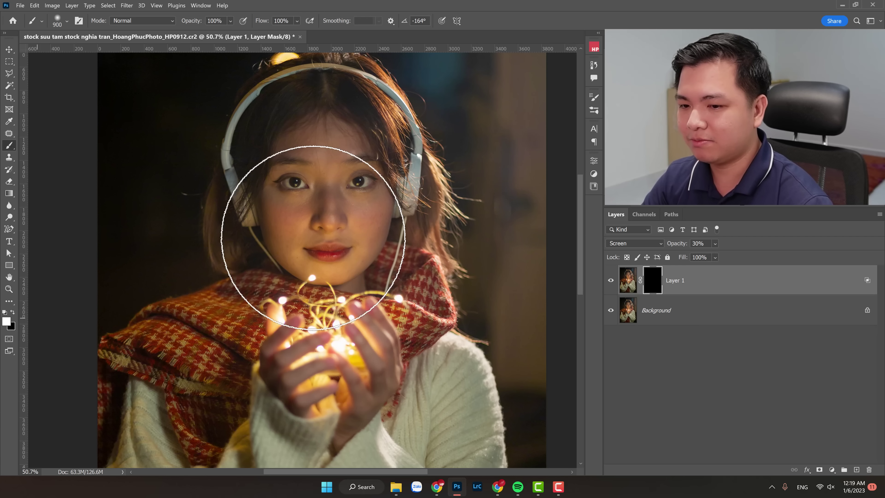
{"action": "right_click", "coordinate": [345, 183]}
{"action": "left_click", "coordinate": [511, 5]}
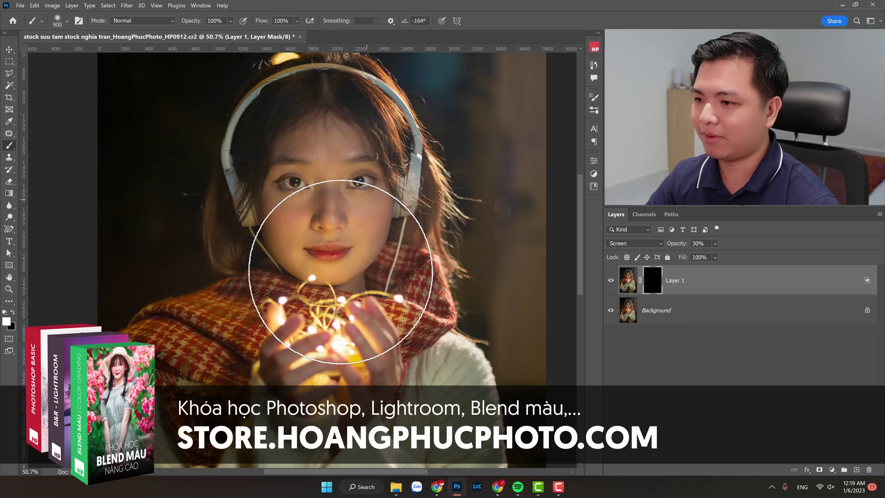
Paint the glow back over the face and fairy lights, compare, and zoom out.
{"action": "left_click", "coordinate": [336, 150]}
{"action": "left_click", "coordinate": [612, 281]}
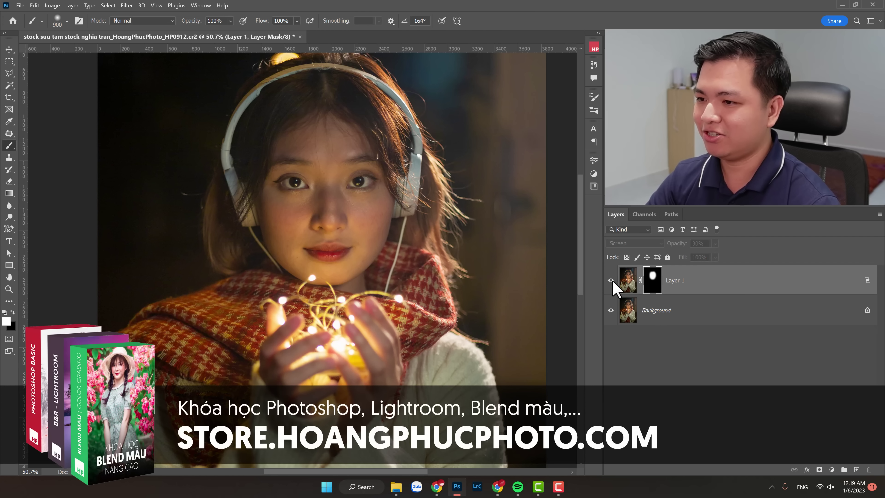
{"action": "left_click", "coordinate": [611, 281]}
{"action": "key", "text": "z"}
{"action": "left_click_drag", "start_coordinate": [383, 177], "coordinate": [314, 178]}
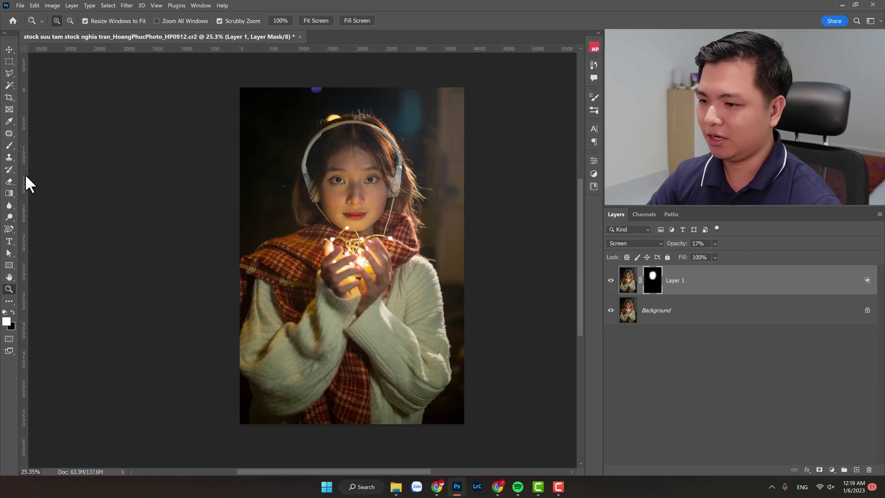
Paint the glow onto the arms and sweater on Layer 1's mask, compare, and zoom to the face.
{"action": "left_click", "coordinate": [9, 144]}
{"action": "mouse_move", "coordinate": [284, 288]}
{"action": "left_mouse_down"}
{"action": "mouse_move", "coordinate": [326, 316]}
{"action": "mouse_move", "coordinate": [366, 326]}
{"action": "mouse_move", "coordinate": [434, 326]}
{"action": "mouse_move", "coordinate": [355, 368]}
{"action": "mouse_move", "coordinate": [300, 280]}
{"action": "left_mouse_up"}
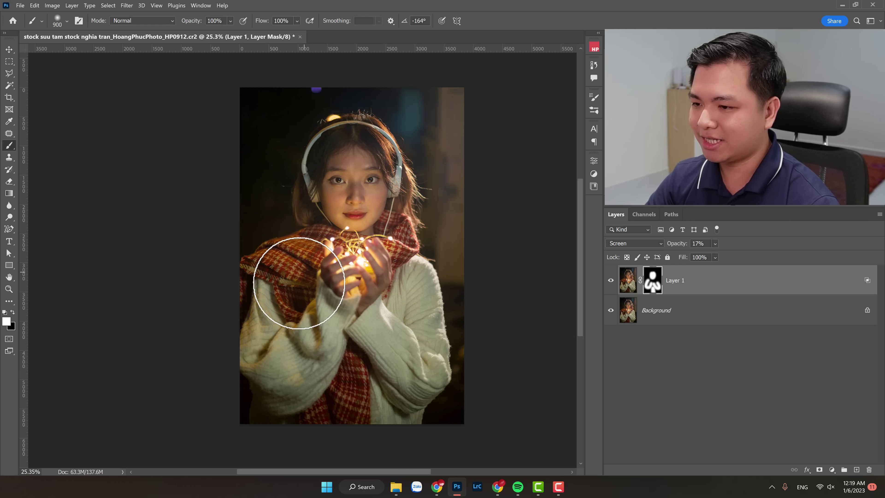
{"action": "left_click", "coordinate": [611, 281]}
{"action": "left_click", "coordinate": [611, 280]}
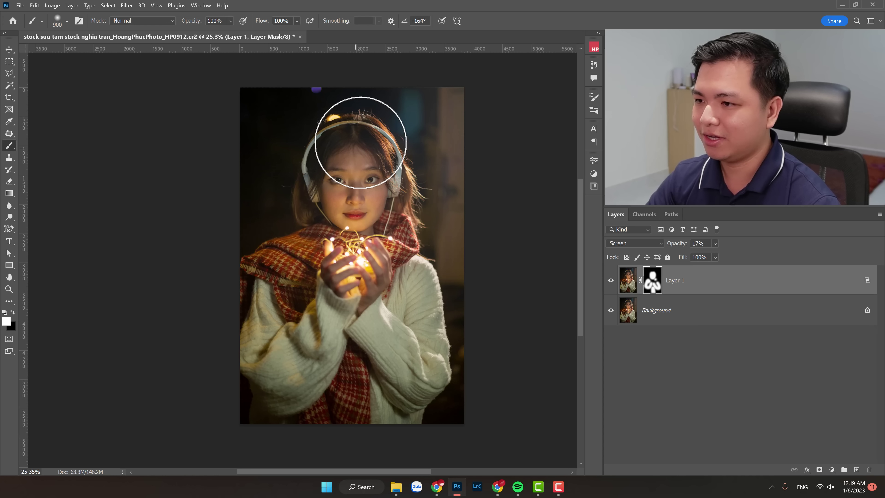
{"action": "left_click", "coordinate": [610, 280]}
{"action": "left_click", "coordinate": [611, 280]}
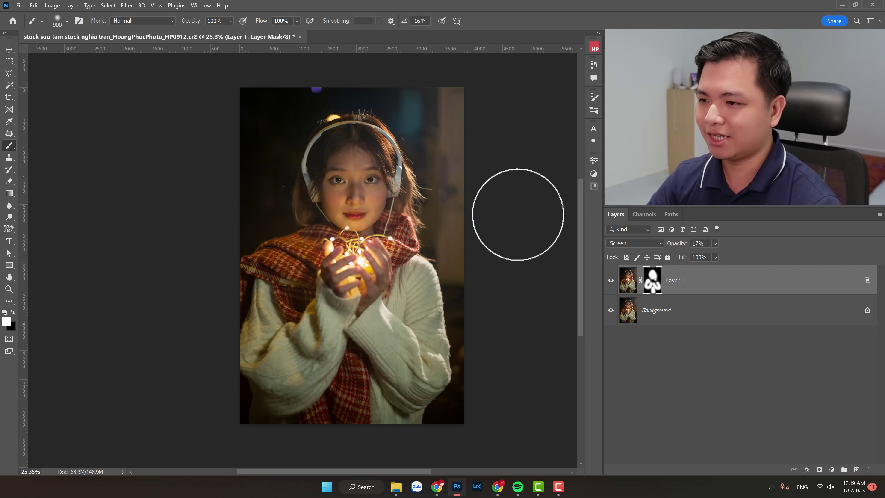
{"action": "key", "text": "z"}
{"action": "mouse_move", "coordinate": [339, 168]}
{"action": "left_mouse_down"}
{"action": "mouse_move", "coordinate": [376, 198]}
{"action": "mouse_move", "coordinate": [360, 203]}
{"action": "left_mouse_up"}
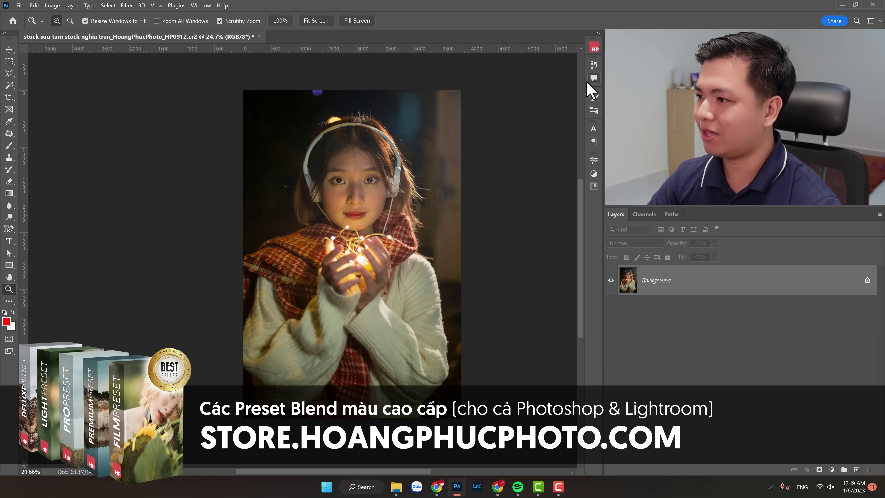
Show the Actions panel, expand the snowfall set, and play the Tuyet roi action.
{"action": "left_click", "coordinate": [196, 5]}
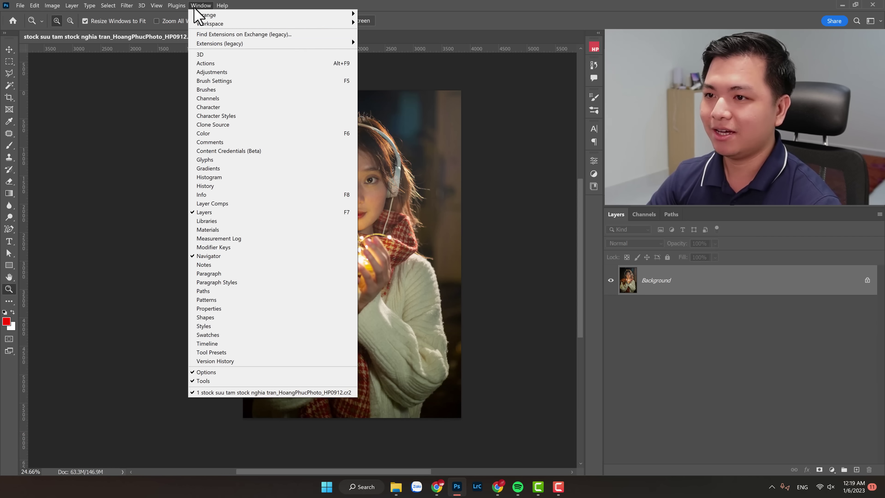
{"action": "left_click", "coordinate": [211, 63]}
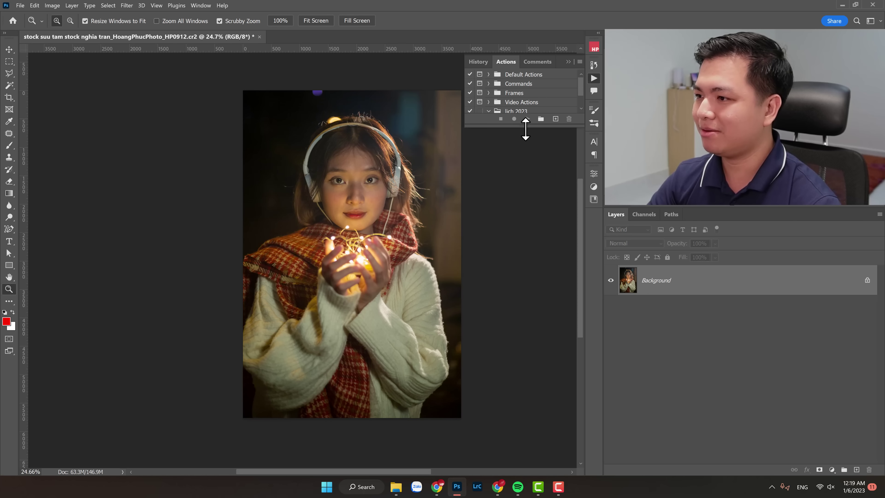
{"action": "left_click_drag", "start_coordinate": [518, 126], "coordinate": [516, 197]}
{"action": "left_click", "coordinate": [489, 130]}
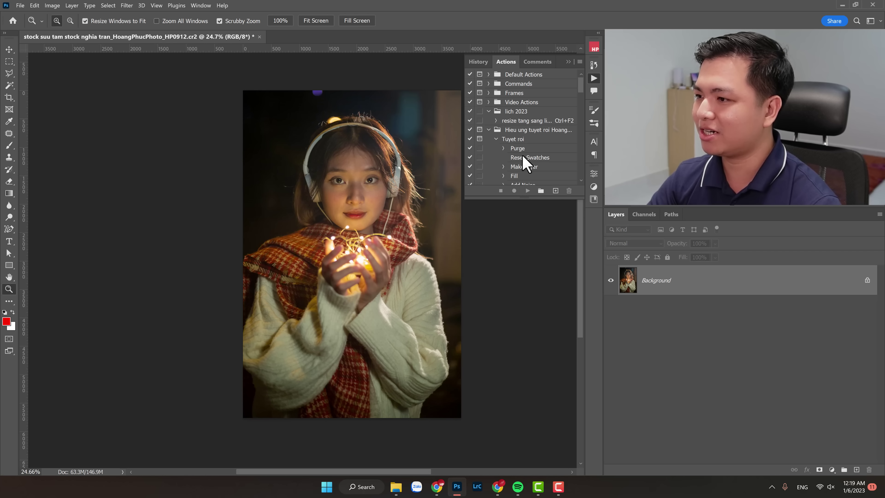
{"action": "left_click", "coordinate": [514, 138]}
{"action": "left_click", "coordinate": [528, 190]}
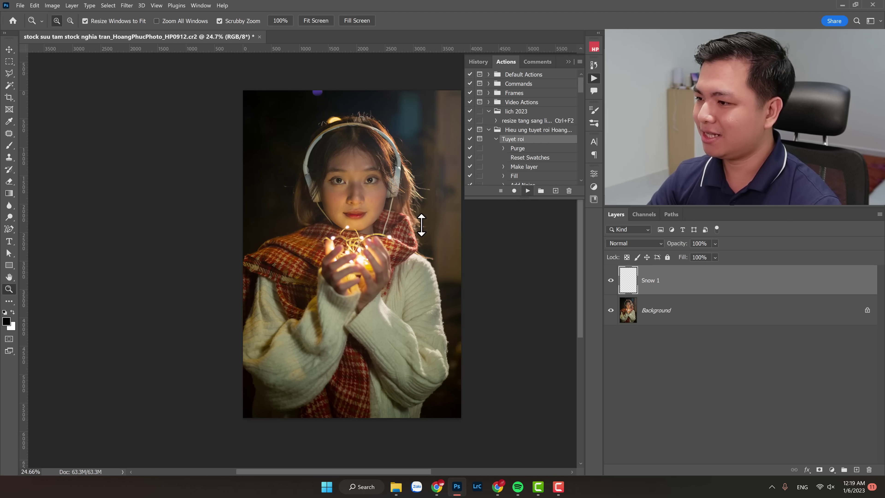